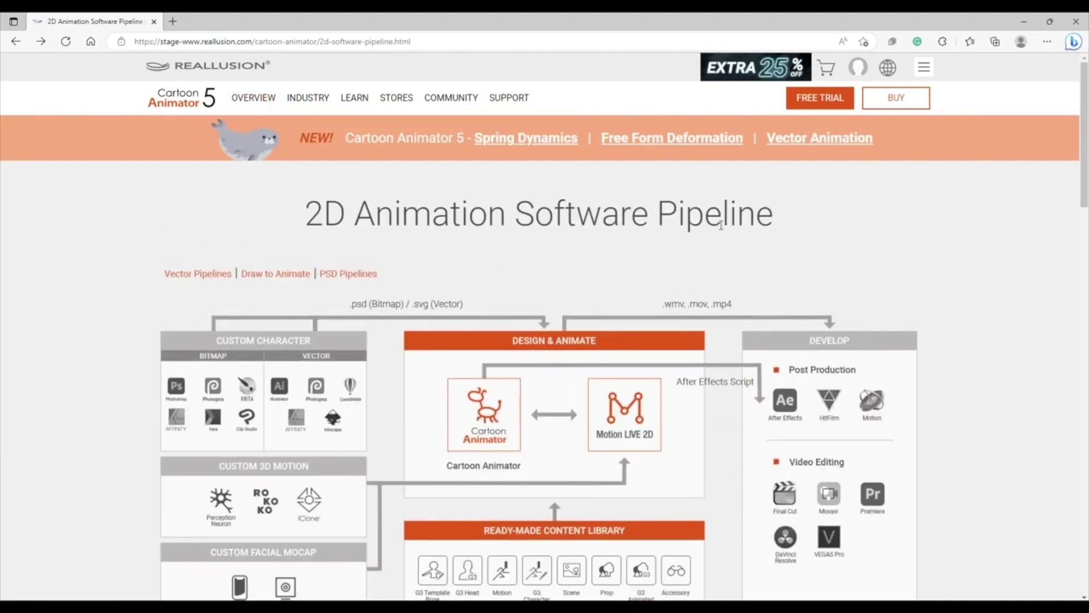
Open the Vector Pipelines page from the 2D Animation Software Pipeline overview and view its Roundtrip Features
scroll(721, 224, "down", 1)
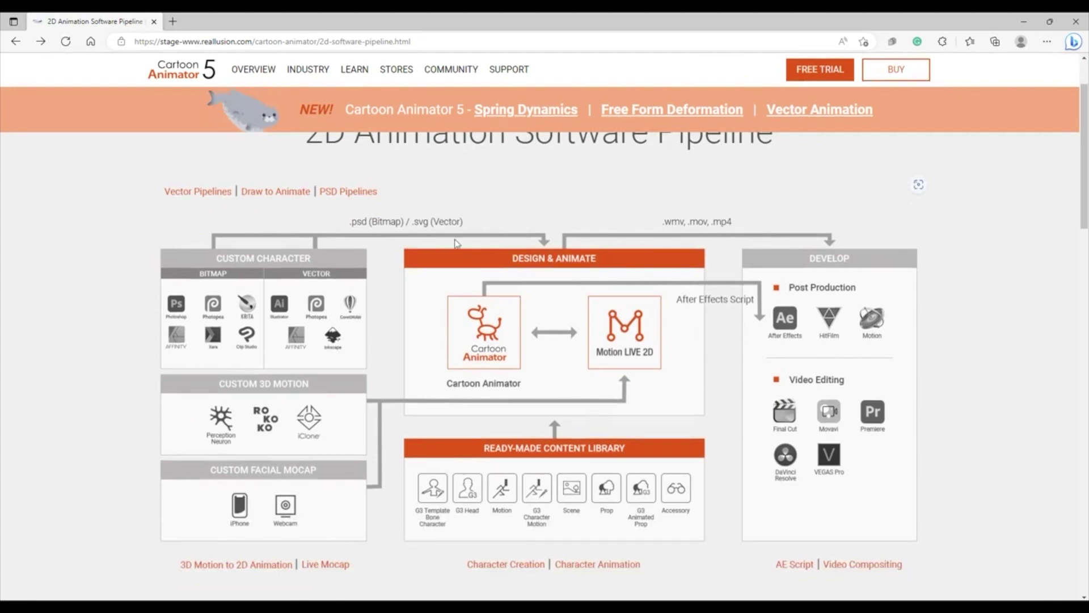
left_click(208, 193)
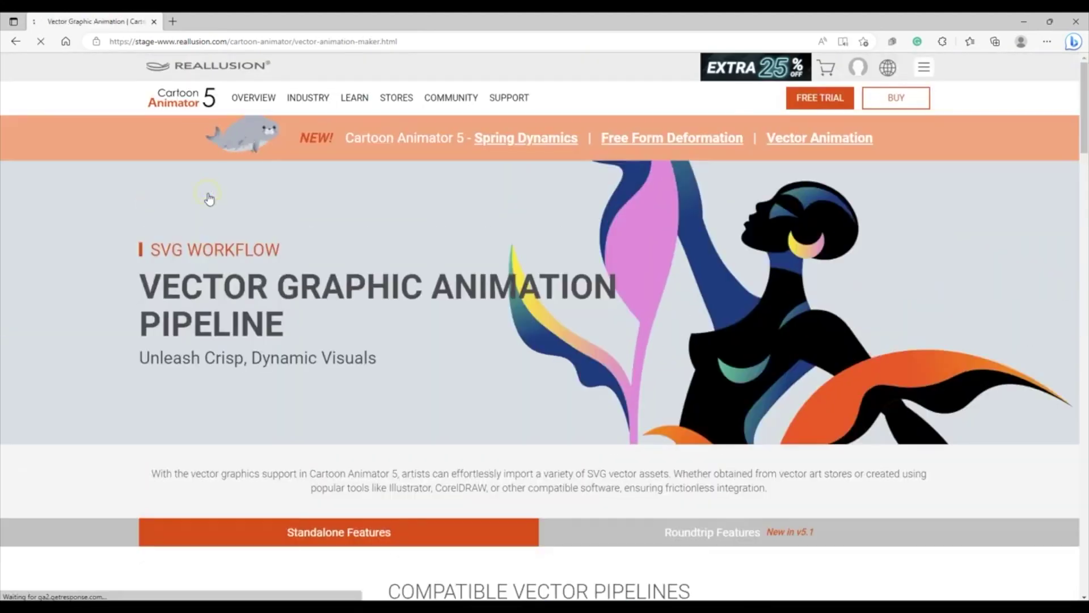
left_click(769, 534)
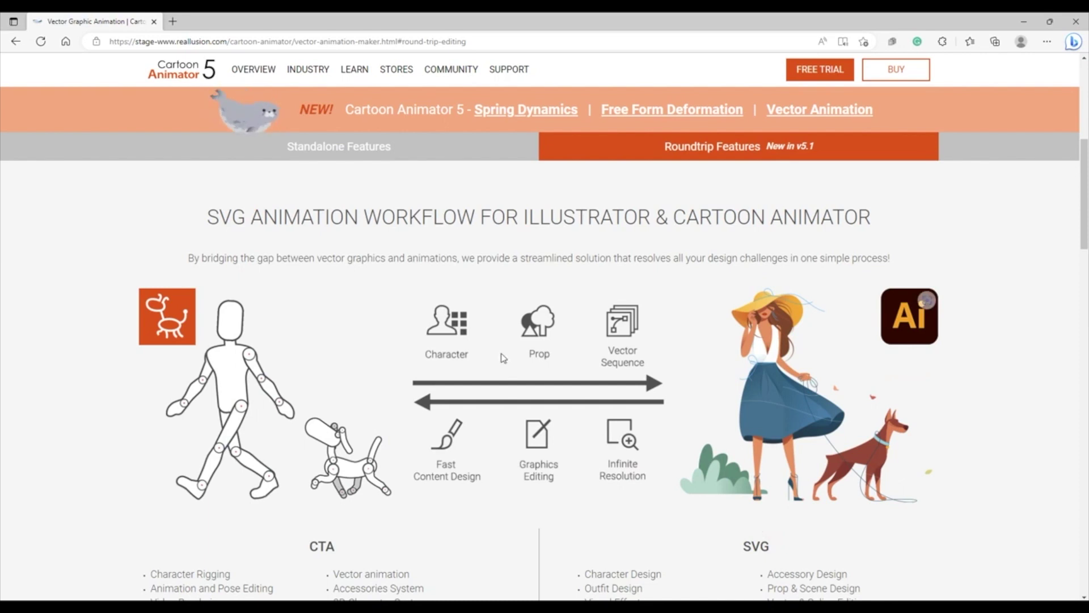
Return to the pipeline overview, open the PSD Pipelines page and examine the Pipeline for Graphic Designers and Animators section
left_click(15, 41)
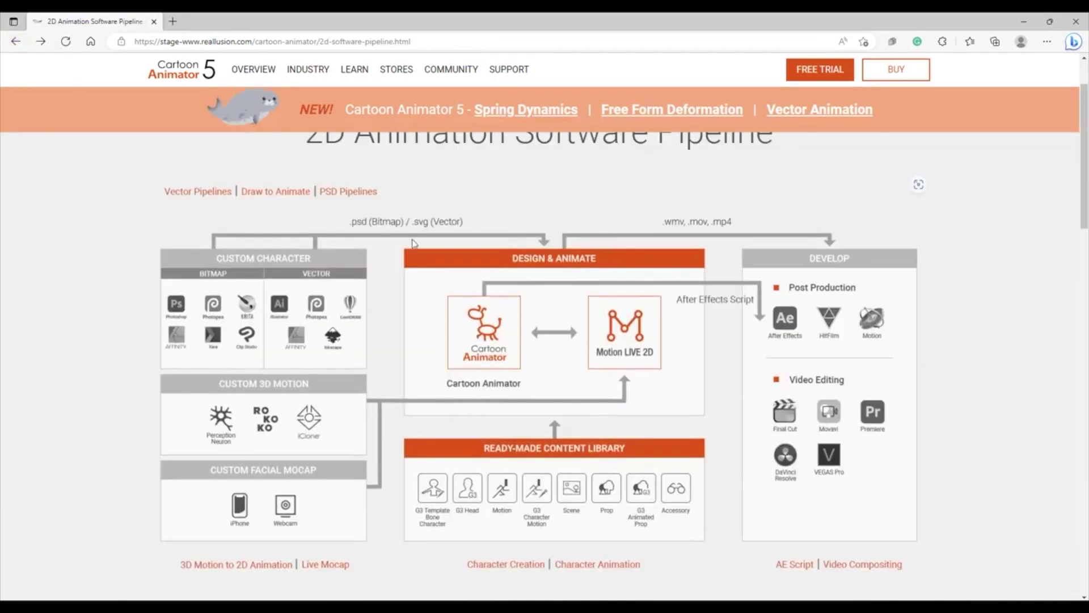
left_click(366, 193)
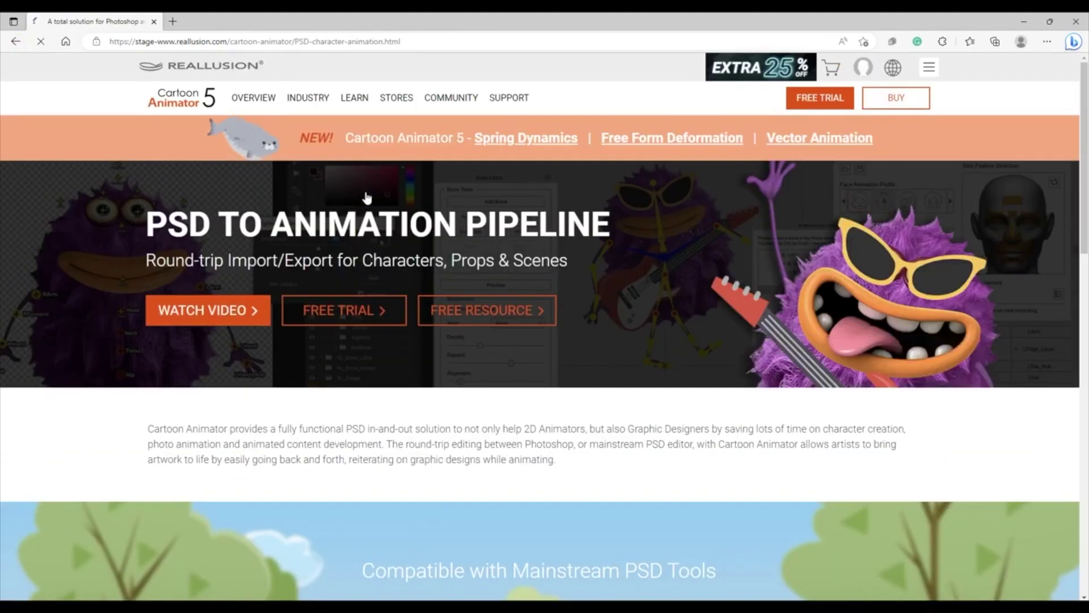
scroll(560, 359, "down", 5)
scroll(562, 361, "down", 3)
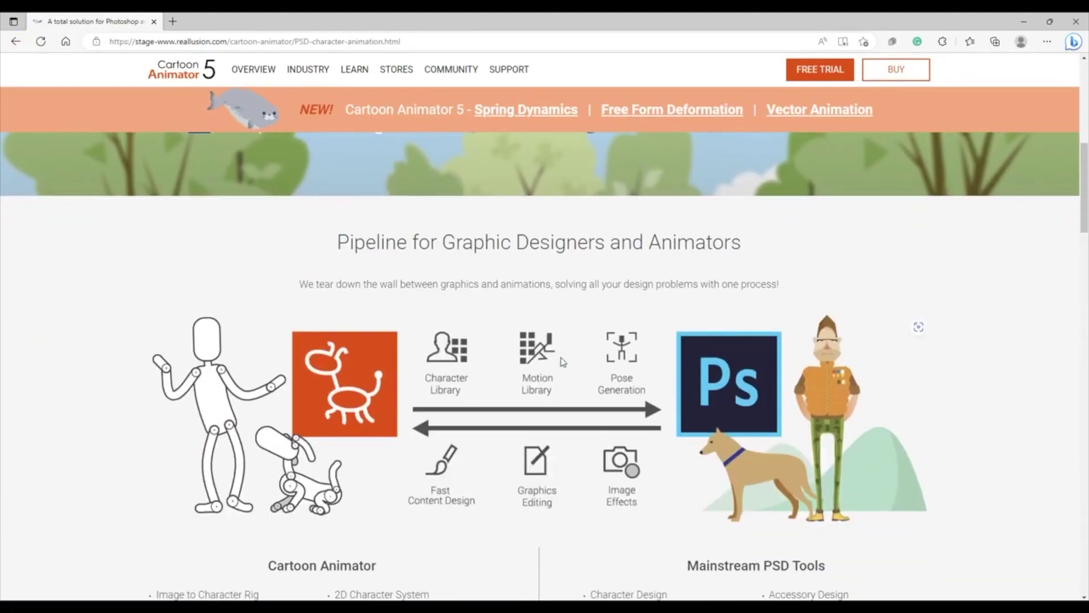
scroll(563, 361, "down", 2)
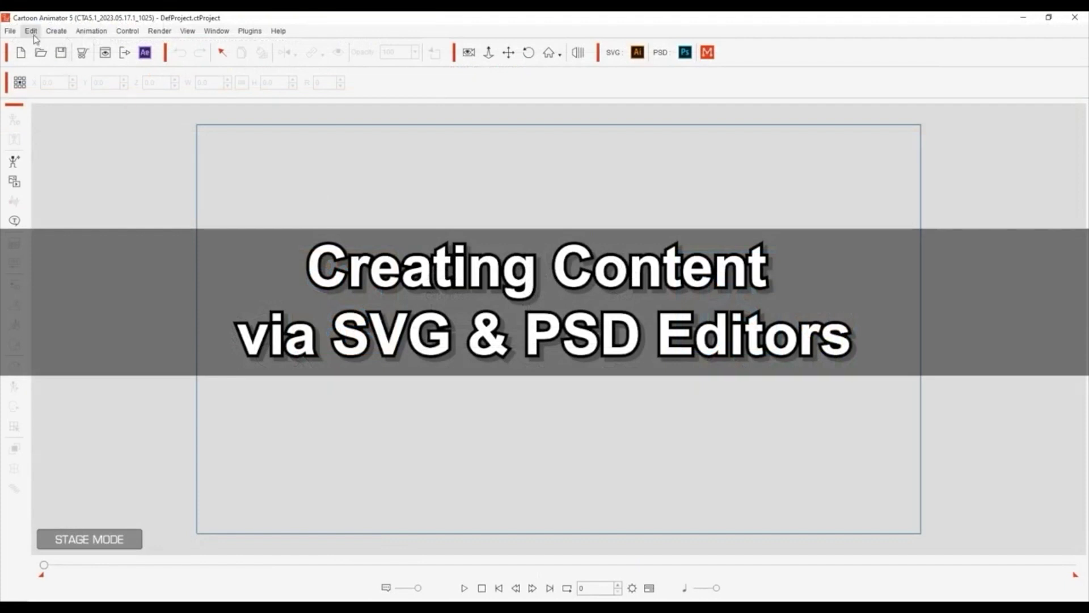
Set the Photoshop application from the Adobe Photoshop 2023 folder as the Image Editor in Cartoon Animator's Preferences
left_click(32, 31)
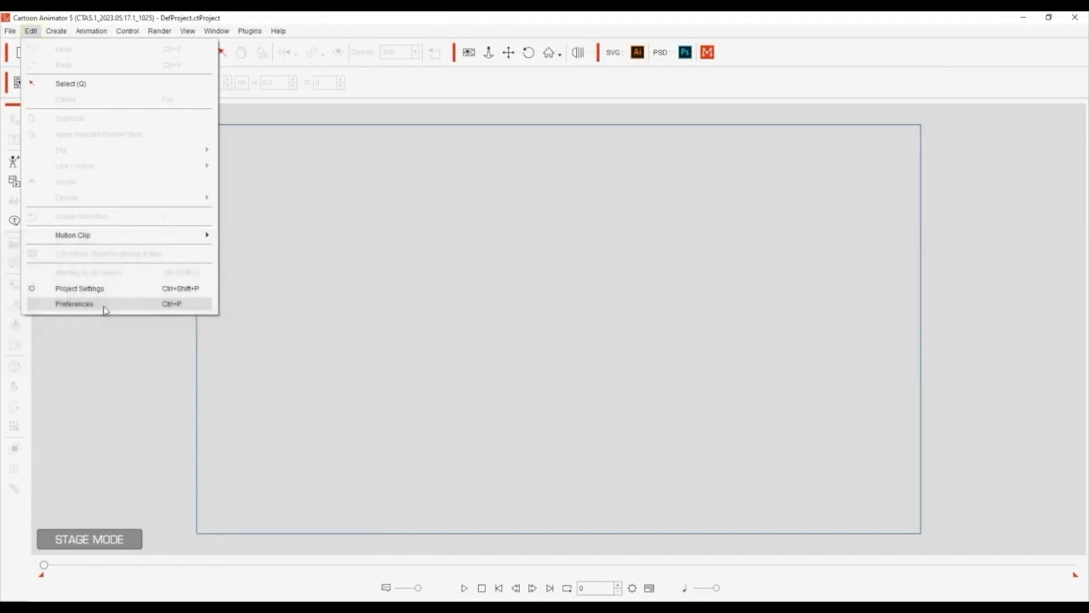
left_click(104, 307)
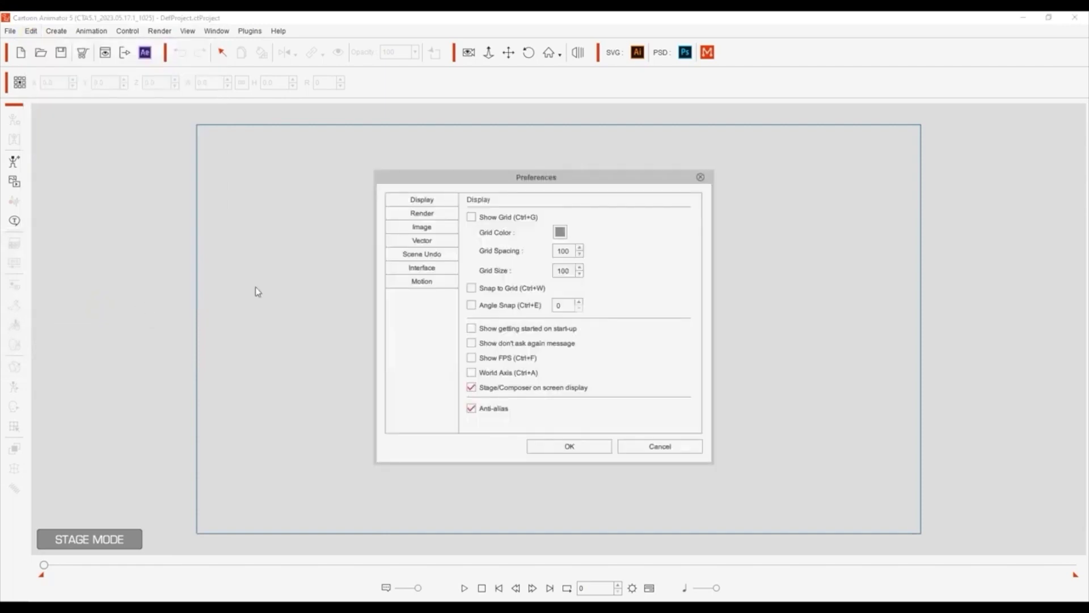
left_click(446, 233)
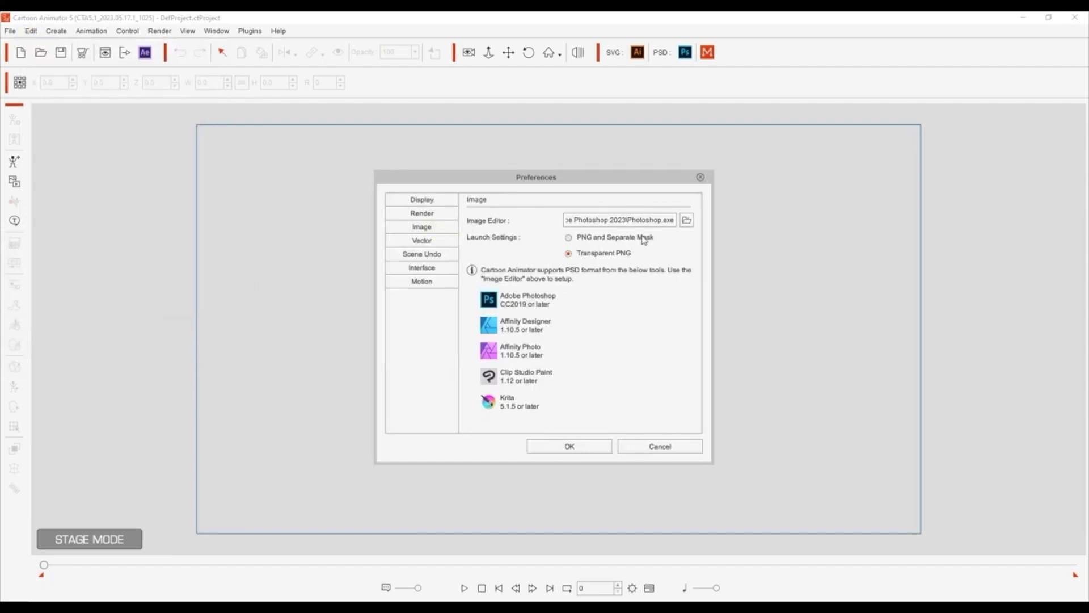
left_click(687, 220)
scroll(590, 374, "down", 2)
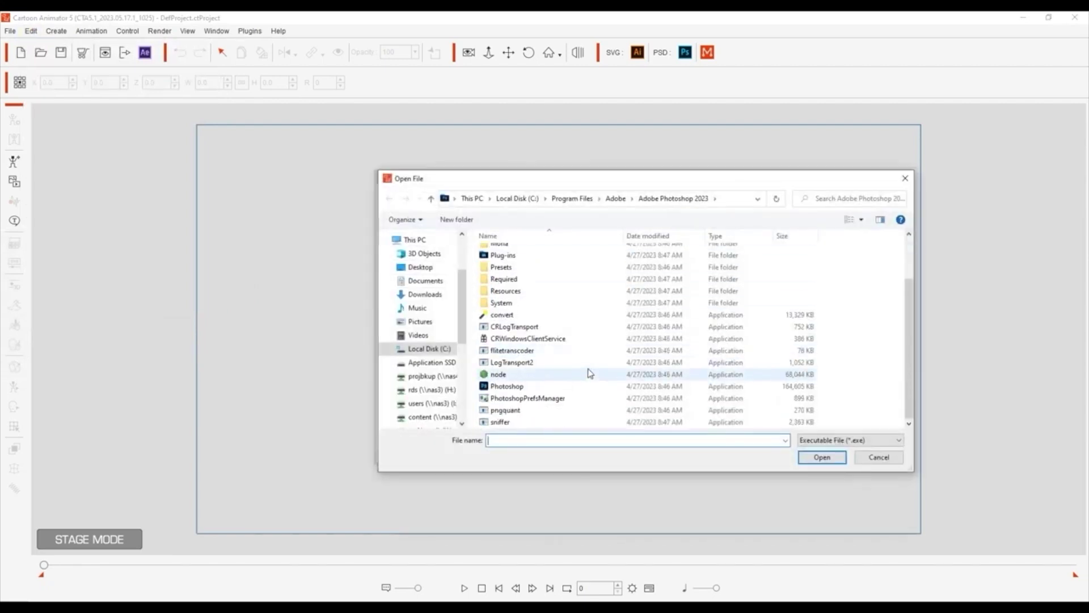
left_click(577, 386)
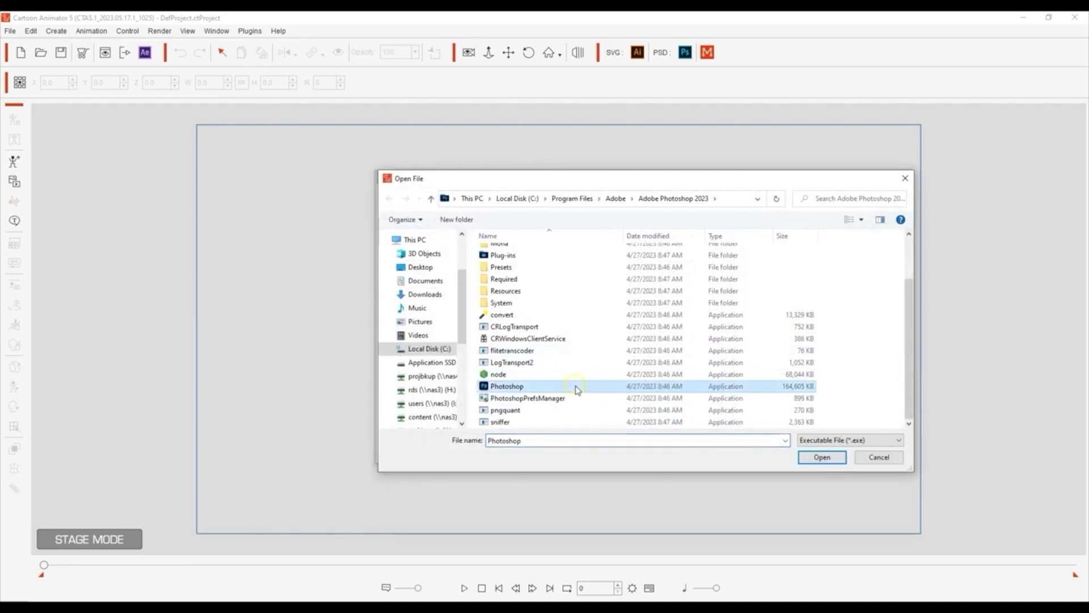
left_click(822, 457)
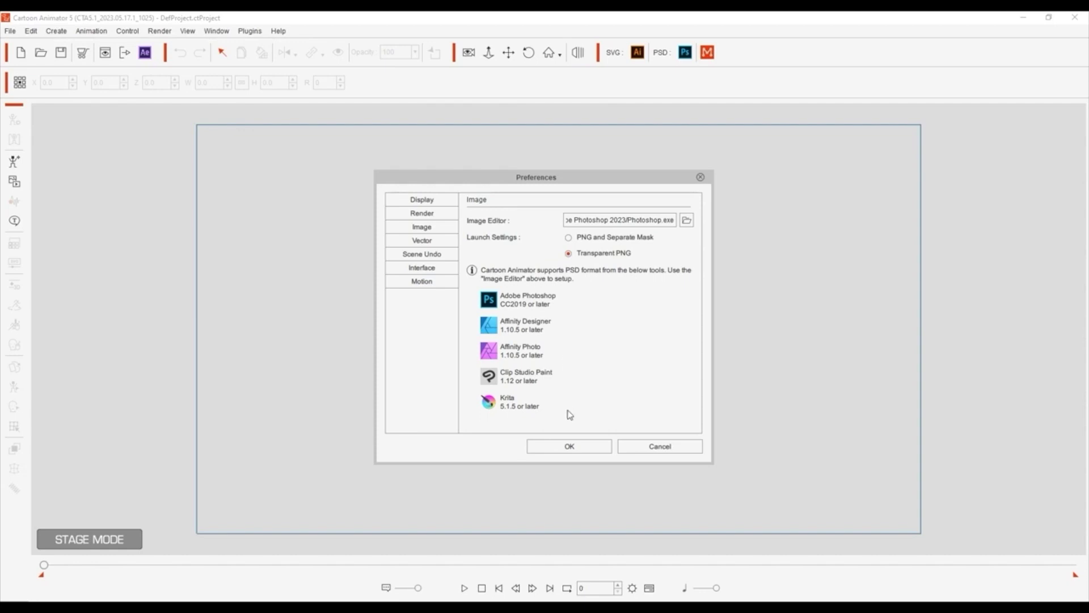
Check the SVG Editor in the Vector preferences, confirm the Preferences, and minimize the Creative Cloud Desktop window
left_click(443, 244)
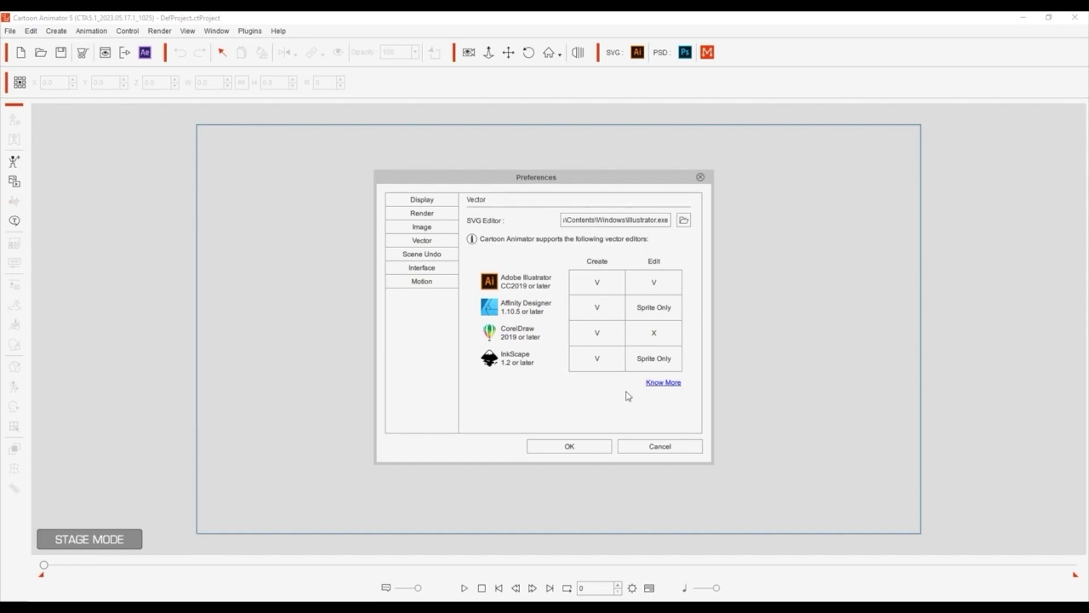
left_click(595, 450)
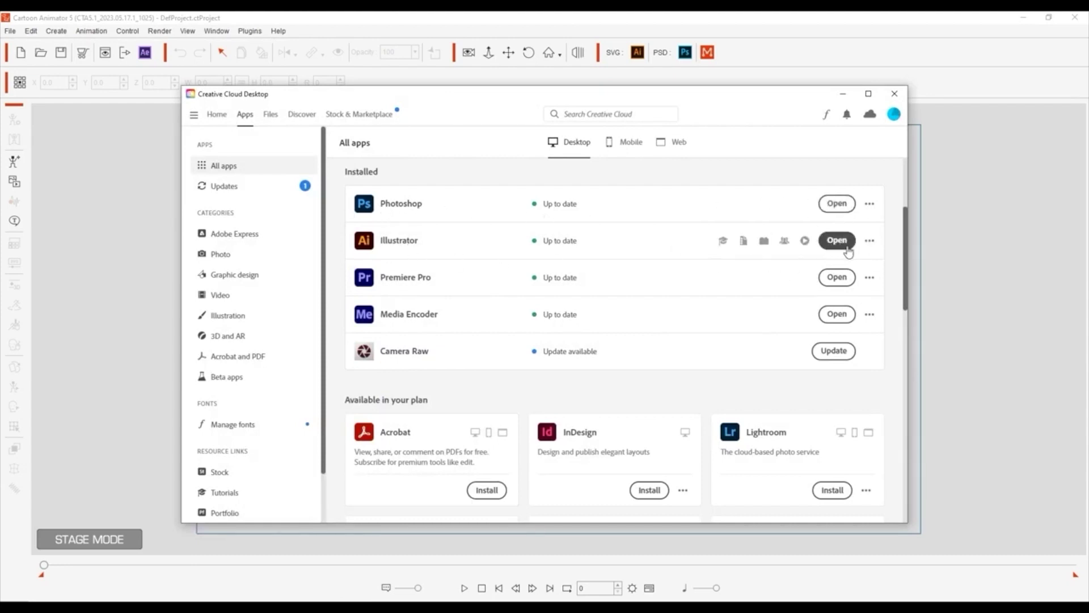
left_click(843, 93)
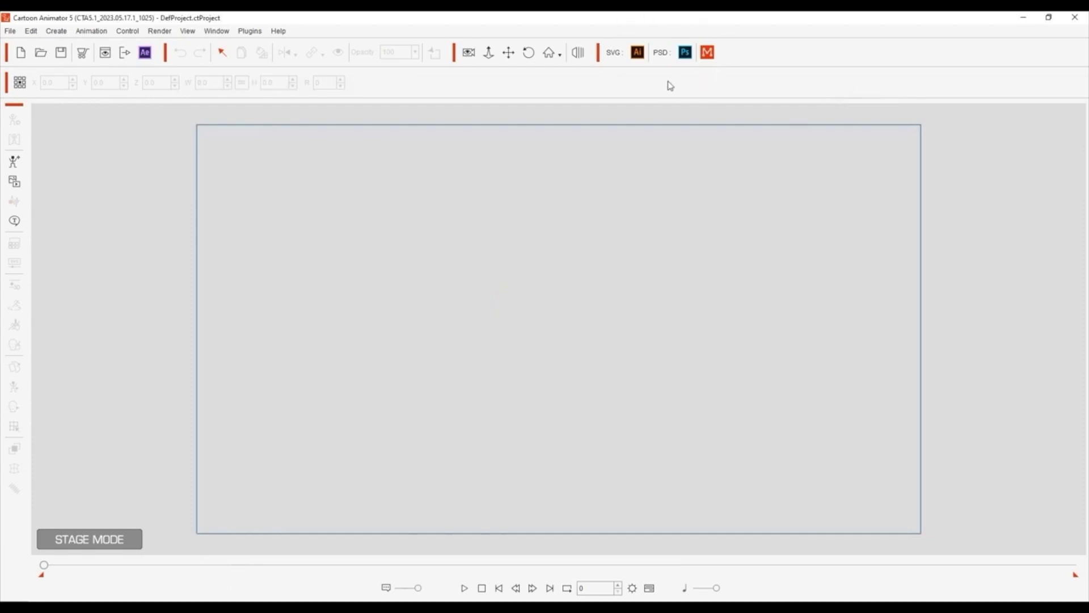
Hide the Add-on Toolbar and show it again
left_click(221, 33)
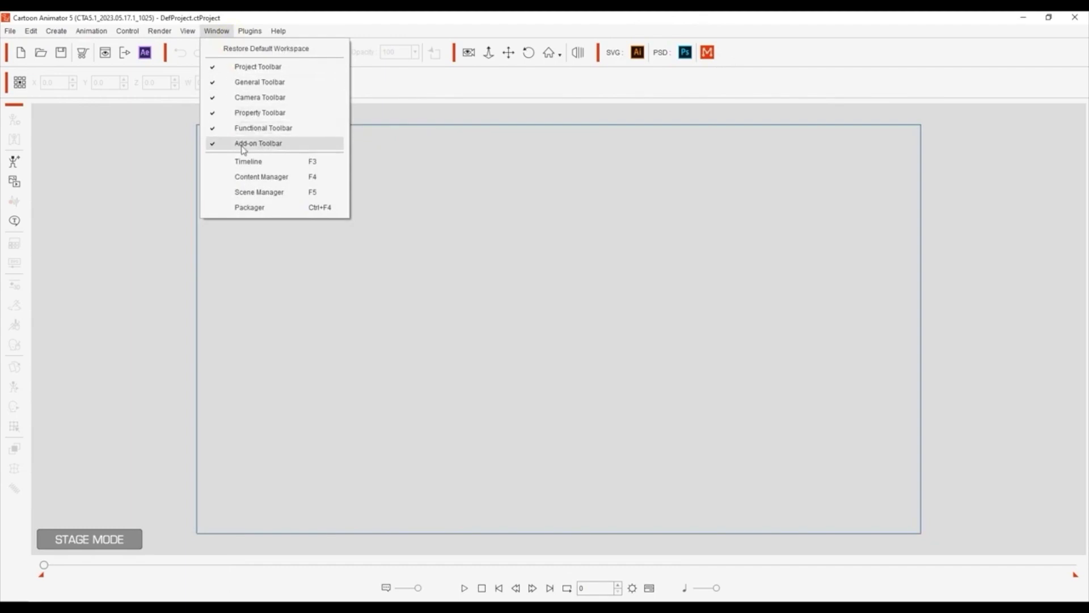
left_click(243, 144)
left_click(227, 35)
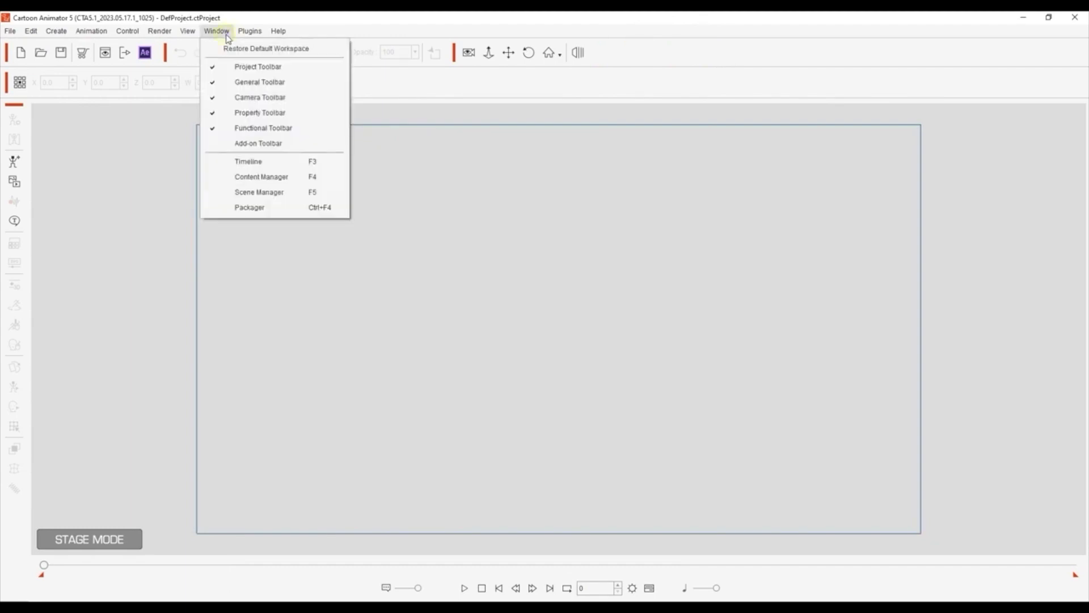
left_click(300, 148)
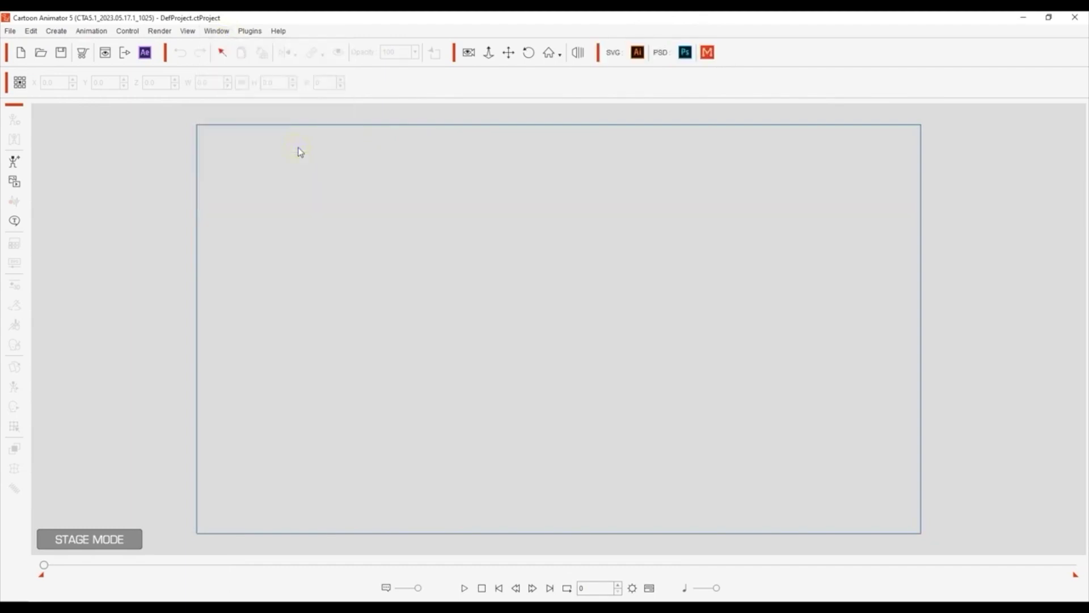
Create a new SVG object in Illustrator and draw a black-filled square about 841 px wide near the artboard's centre
left_click(638, 53)
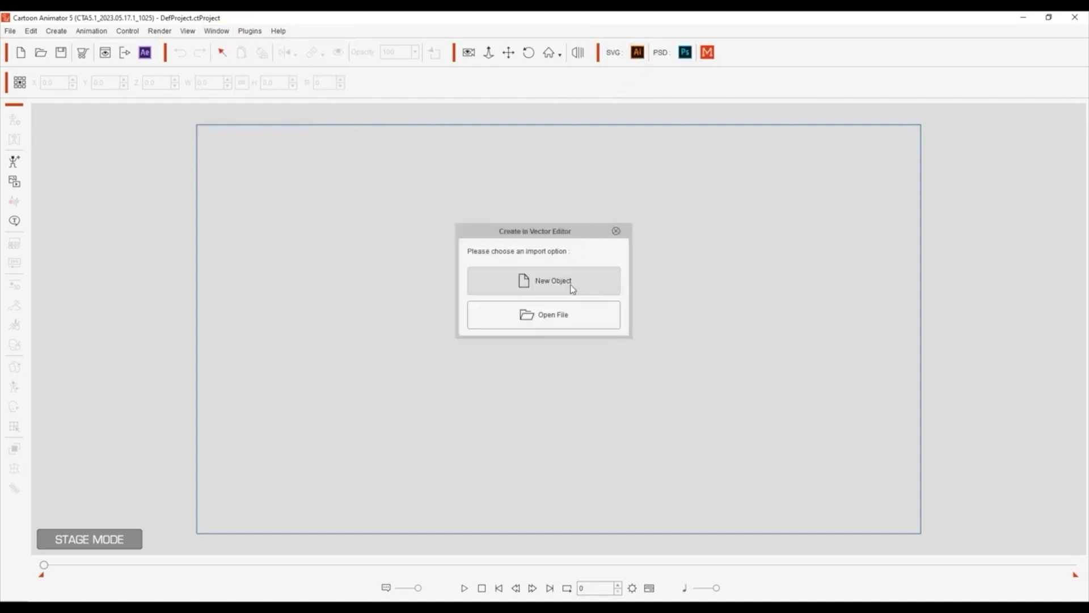
left_click(594, 289)
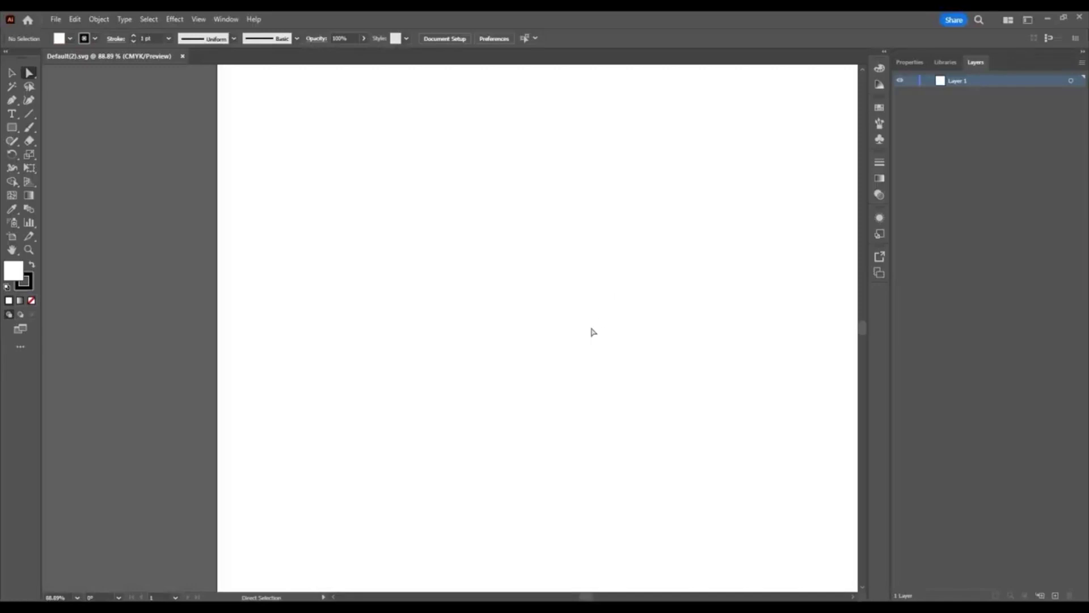
scroll(595, 281, "down", 2)
left_click_drag(680, 296, 587, 298)
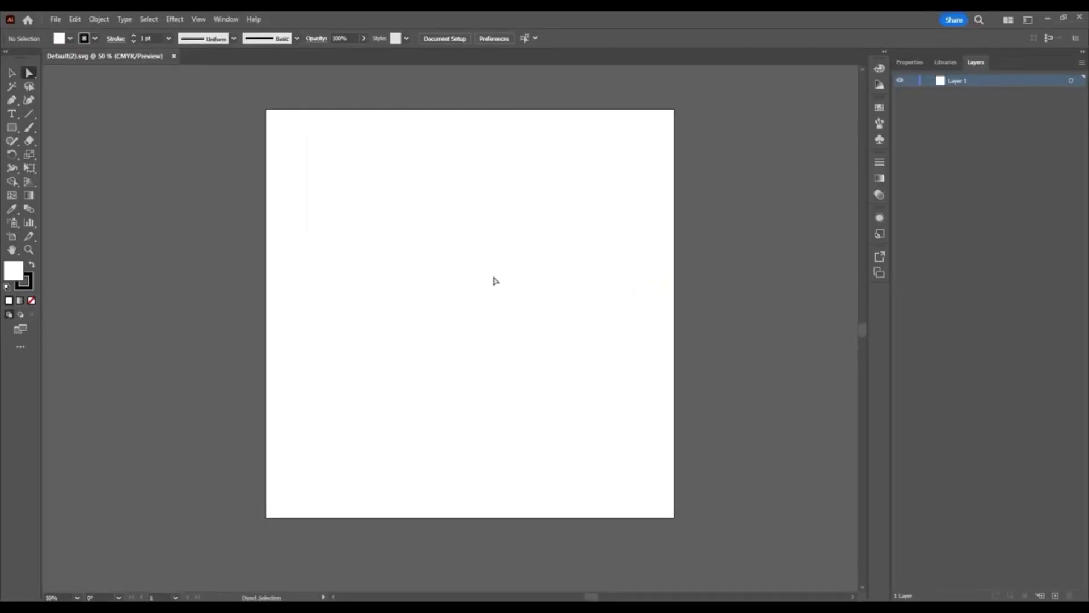
left_click(12, 127)
left_click_drag(337, 198, 605, 466)
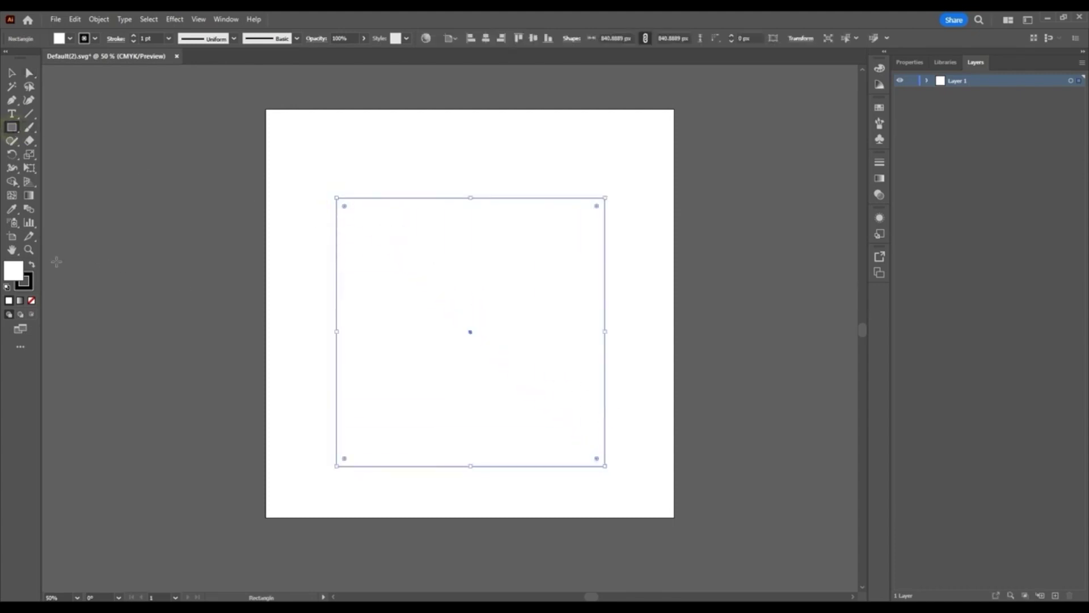
left_click(32, 267)
Save the Illustrator artwork, import it into Cartoon Animator as a Prop, and move the square to the stage's left half
left_click(56, 19)
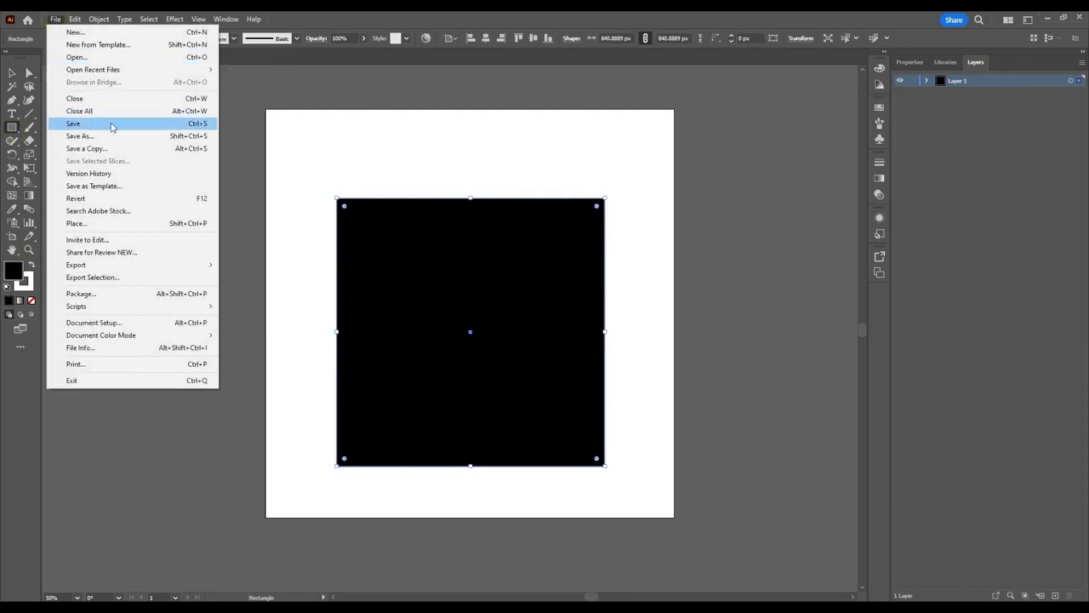
left_click(112, 125)
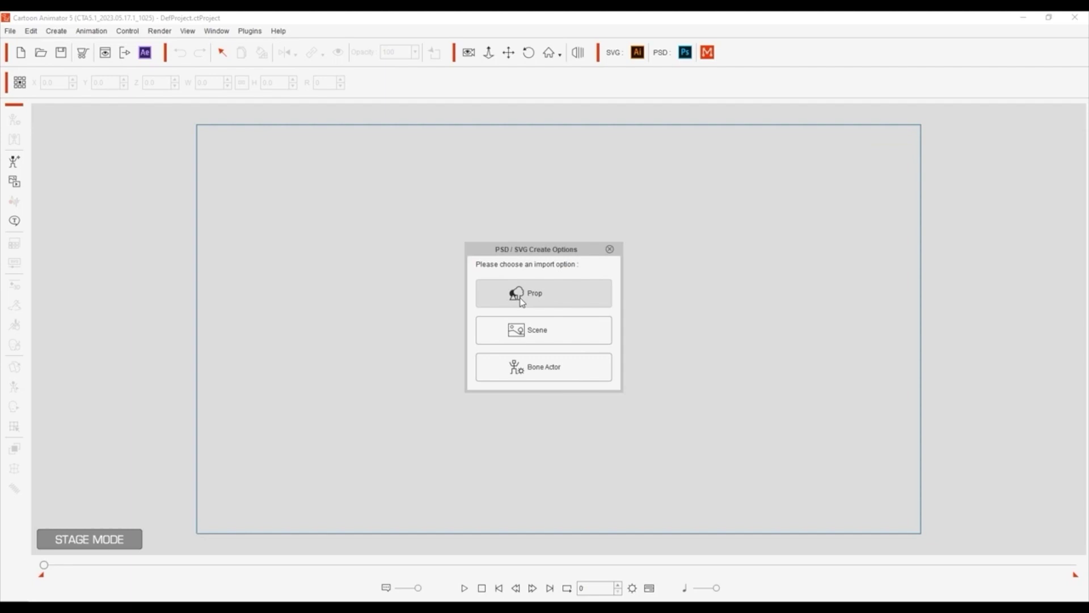
left_click(576, 297)
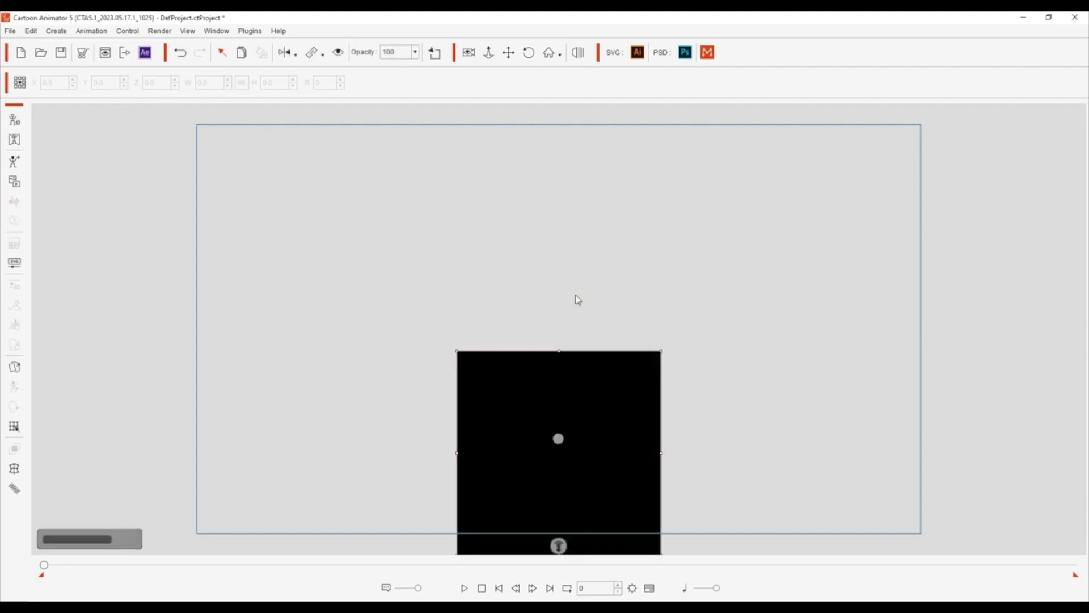
left_click_drag(581, 414, 431, 323)
left_click(549, 322)
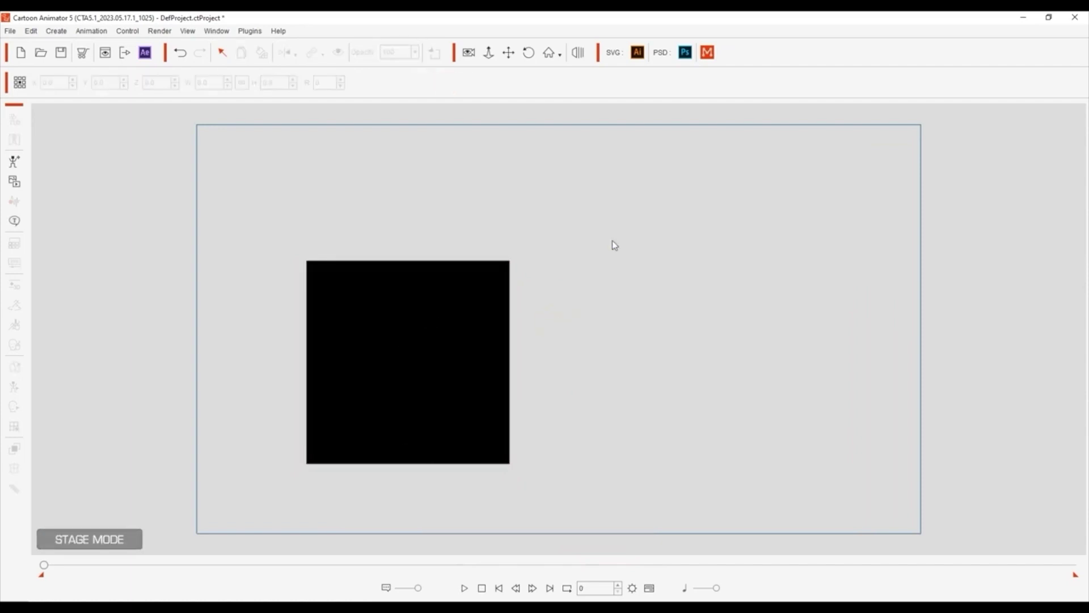
Create a new bitmap object in Photoshop and fill a circular selection about 1160 px wide with the blue foreground colour
left_click(686, 53)
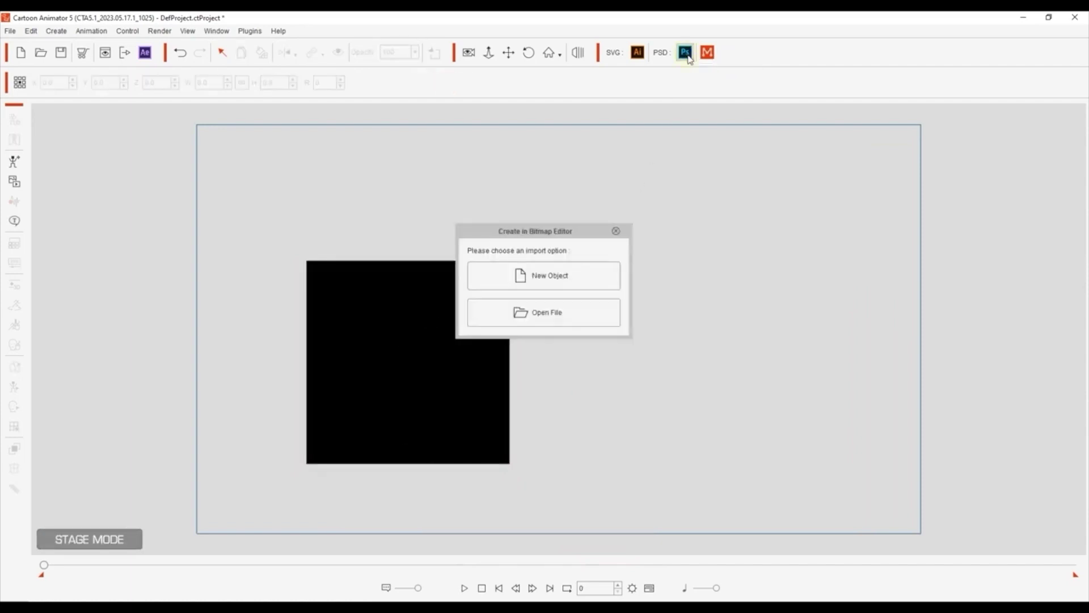
left_click(592, 275)
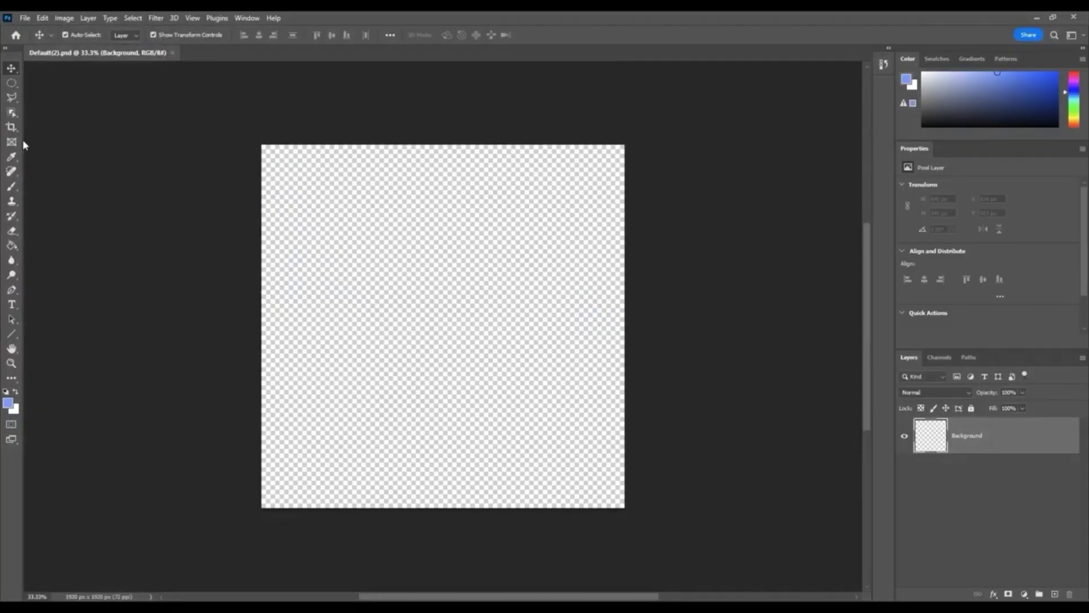
left_click(12, 81)
left_click_drag(336, 228, 555, 447)
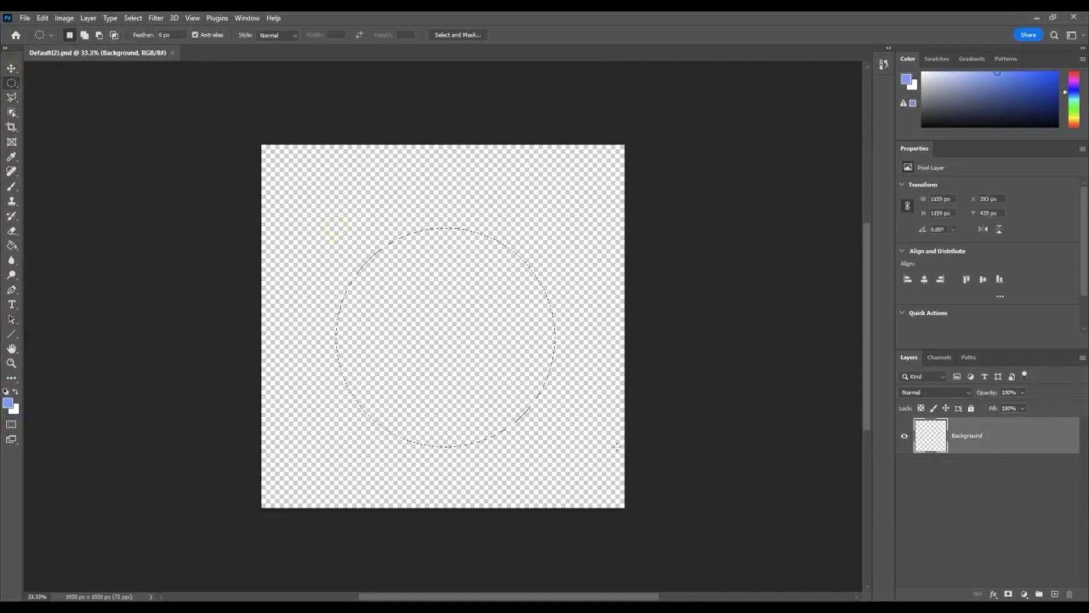
left_click(11, 245)
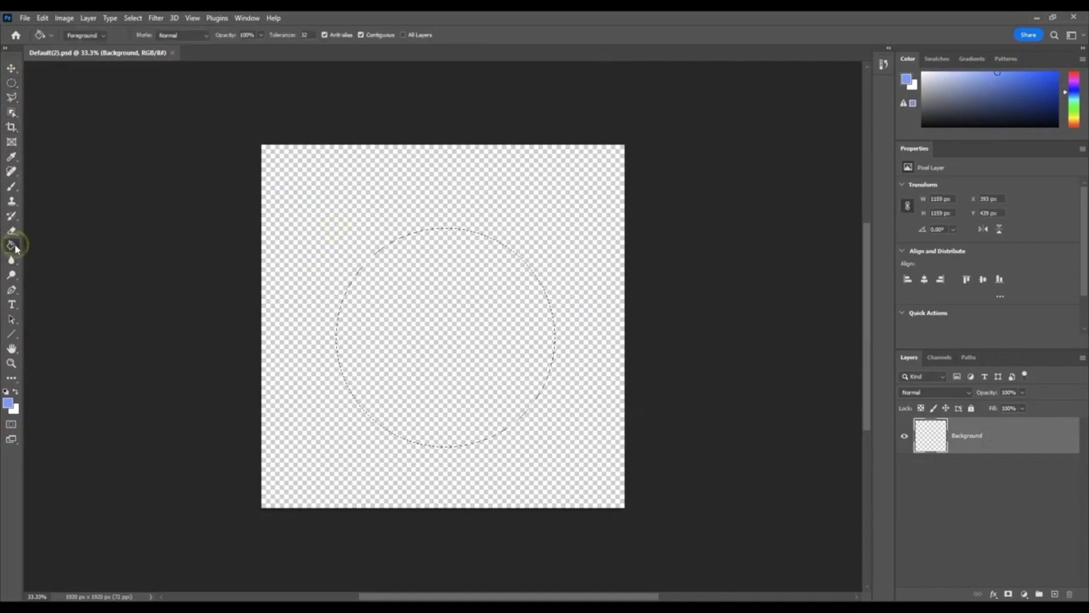
left_click(448, 312)
key("ctrl+d")
Save the Photoshop artwork, import it into Cartoon Animator as a Prop, and place the blue circle beside the black square
left_click(25, 19)
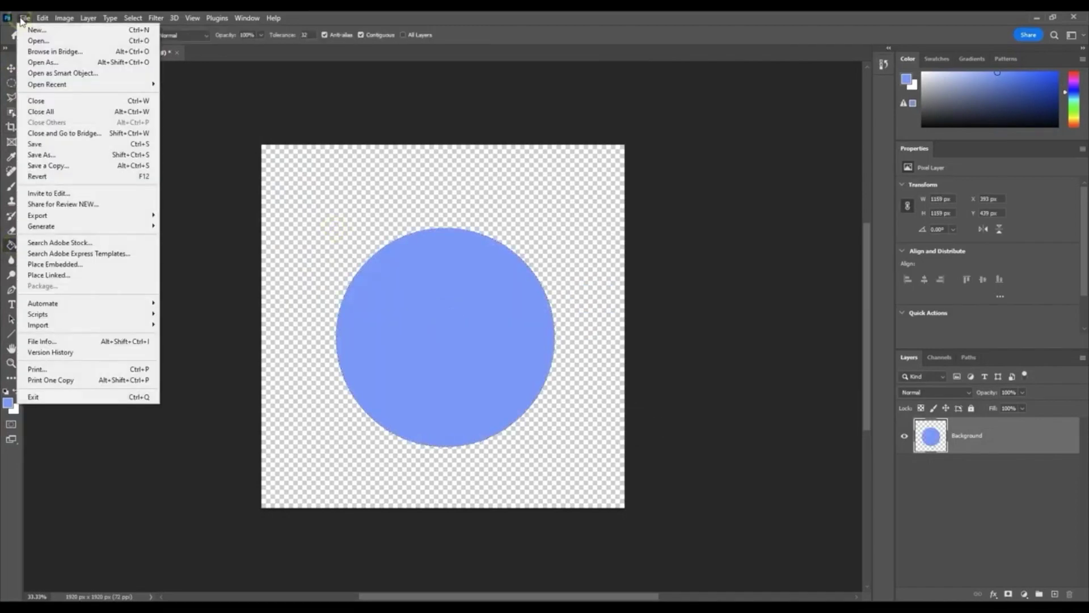
left_click(27, 145)
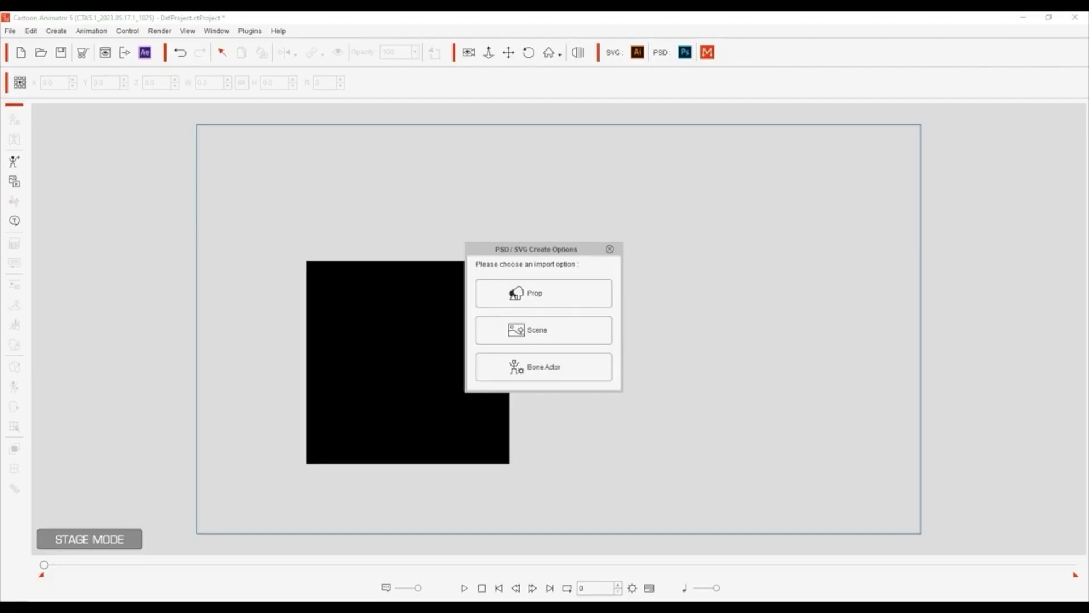
left_click(527, 340)
left_click_drag(596, 415, 726, 331)
left_click(484, 246)
Open the Scene Manager and check the Format and Sync entries of the black square and the blue circle
left_click(449, 290)
left_click(217, 31)
left_click(267, 193)
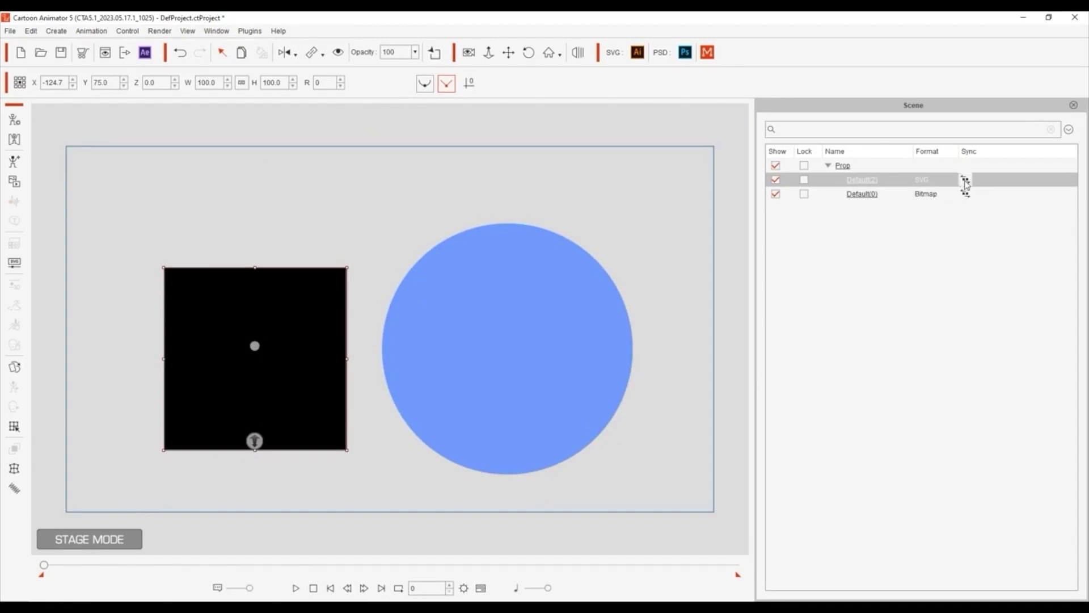
left_click(910, 195)
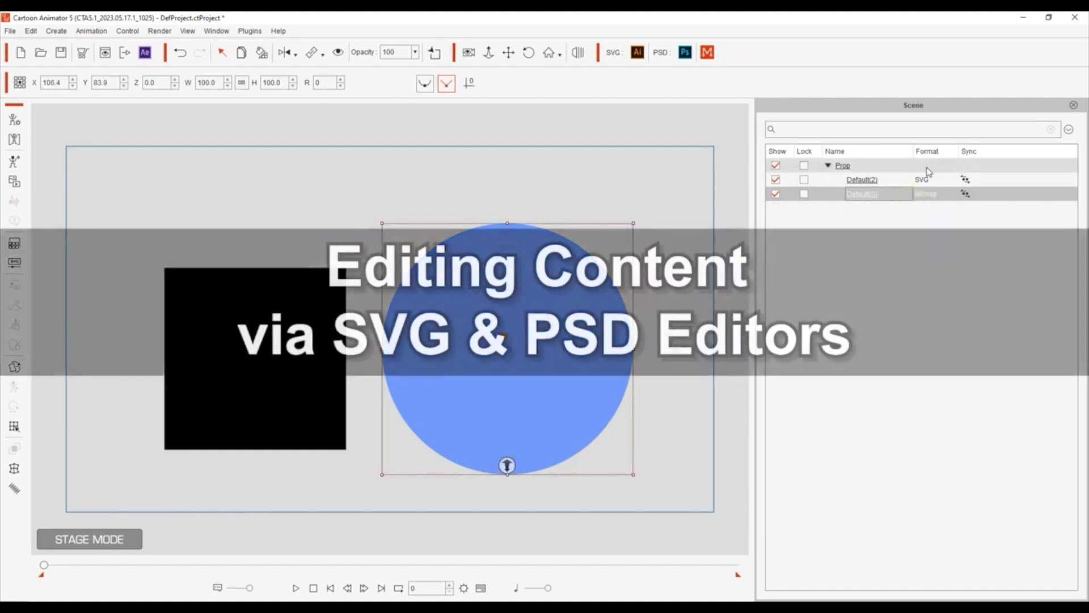
Open the black square in Illustrator, slant it by moving its upper-left corner left and lower-right corner right to about X 1207 px, and save
left_click(928, 168)
left_click(586, 189)
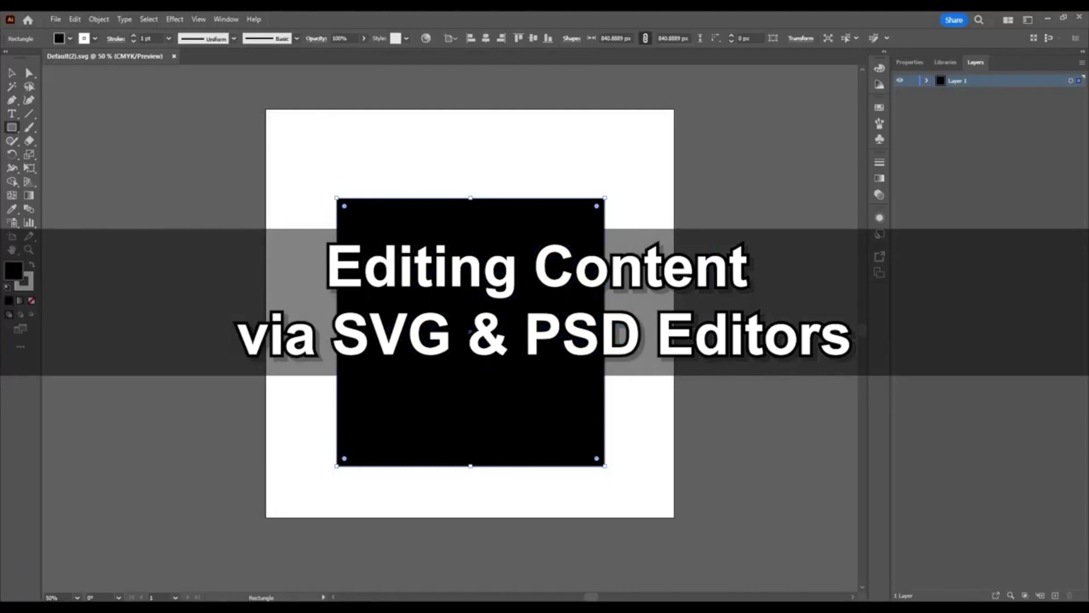
key("a")
left_click(337, 199)
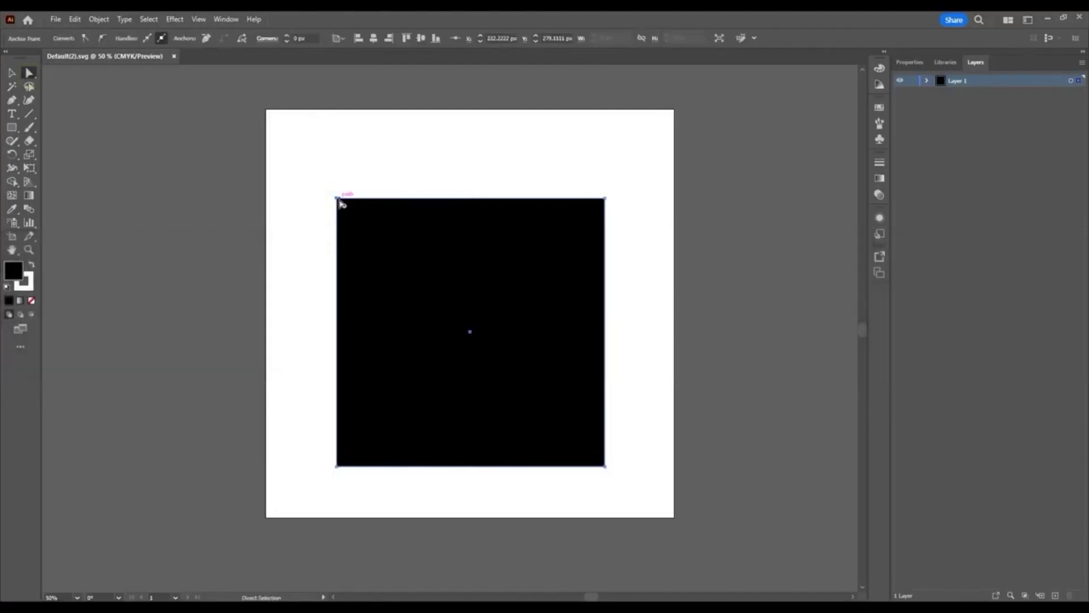
left_click_drag(339, 203, 290, 204)
left_click_drag(607, 469, 651, 477)
left_click(55, 18)
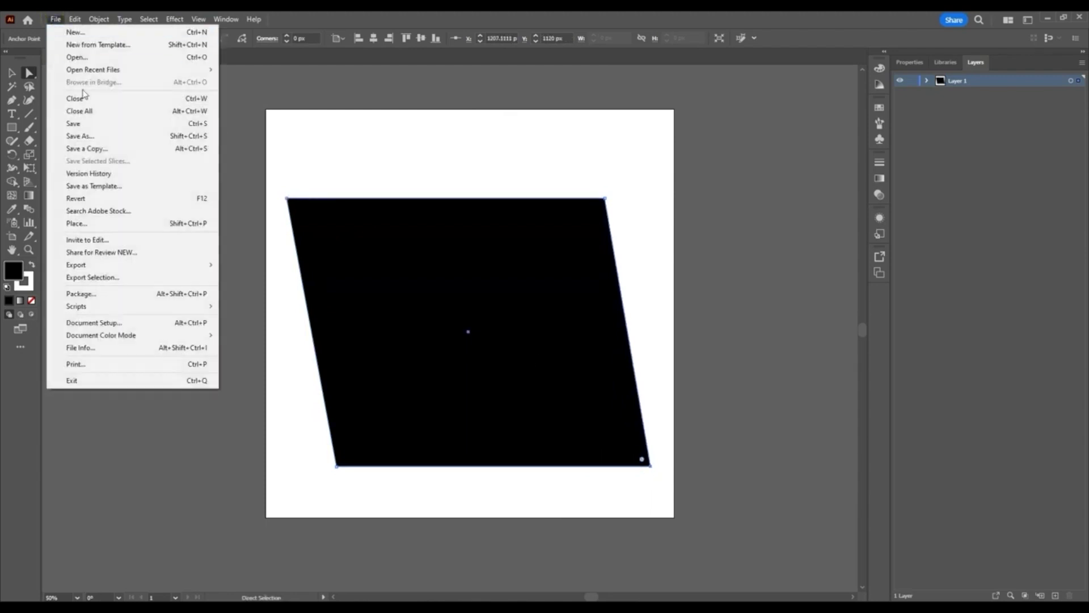
left_click(89, 125)
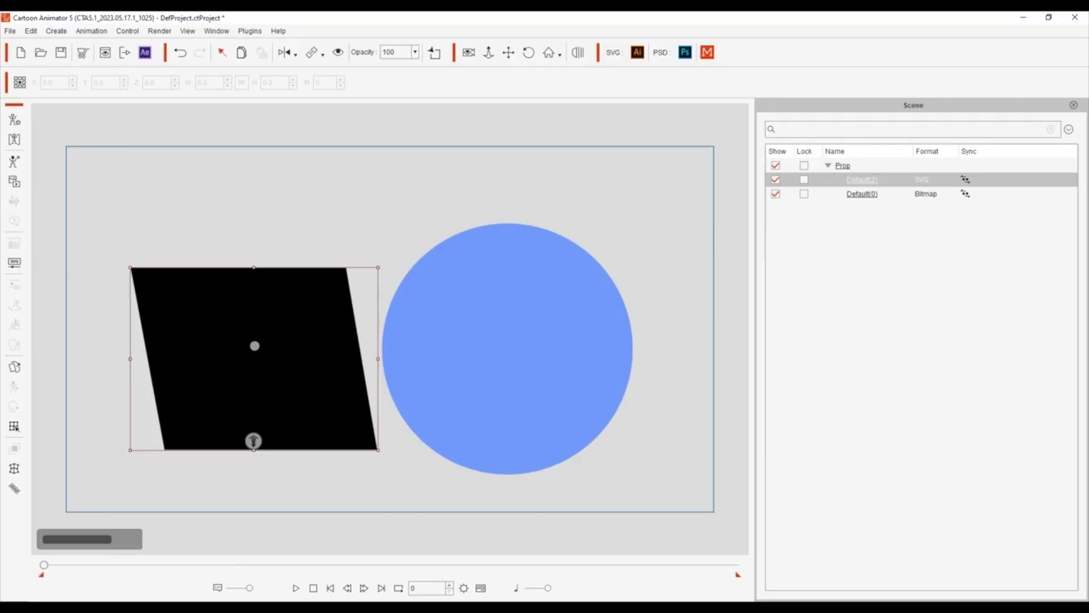
Open the blue circle in Photoshop, refill it with a light purple foreground colour, and save the file
left_click(474, 457)
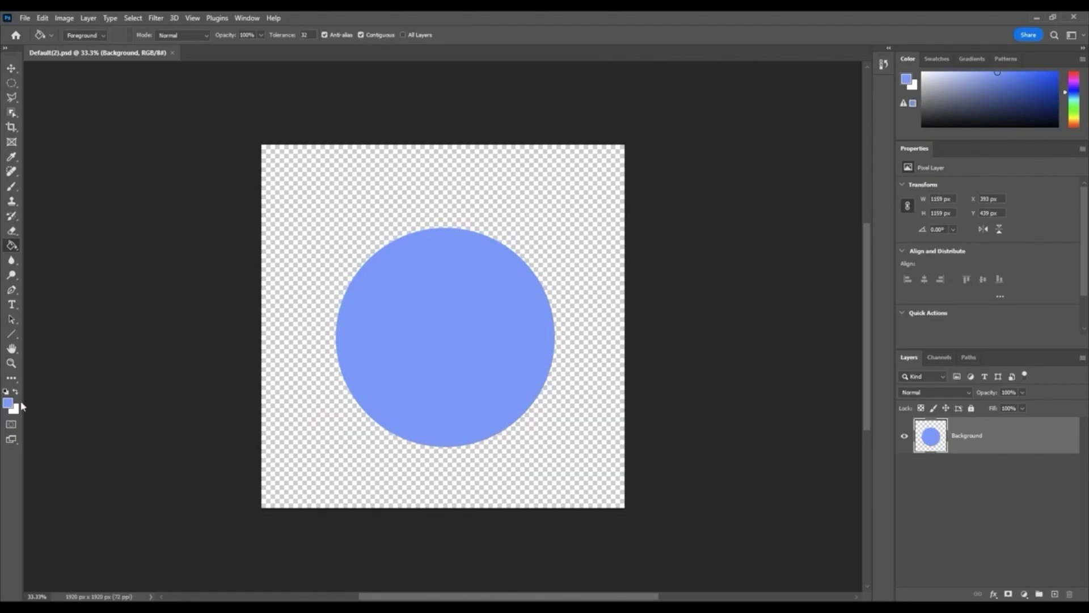
left_click(8, 402)
left_click(551, 175)
left_click(652, 144)
key("g")
left_click(438, 339)
left_click(25, 18)
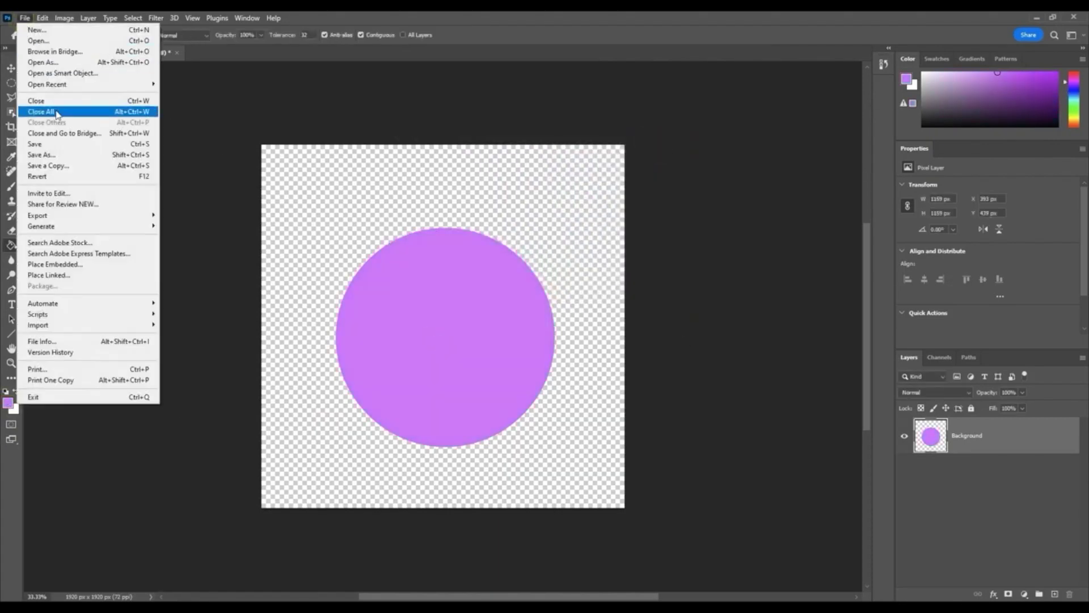
left_click(57, 144)
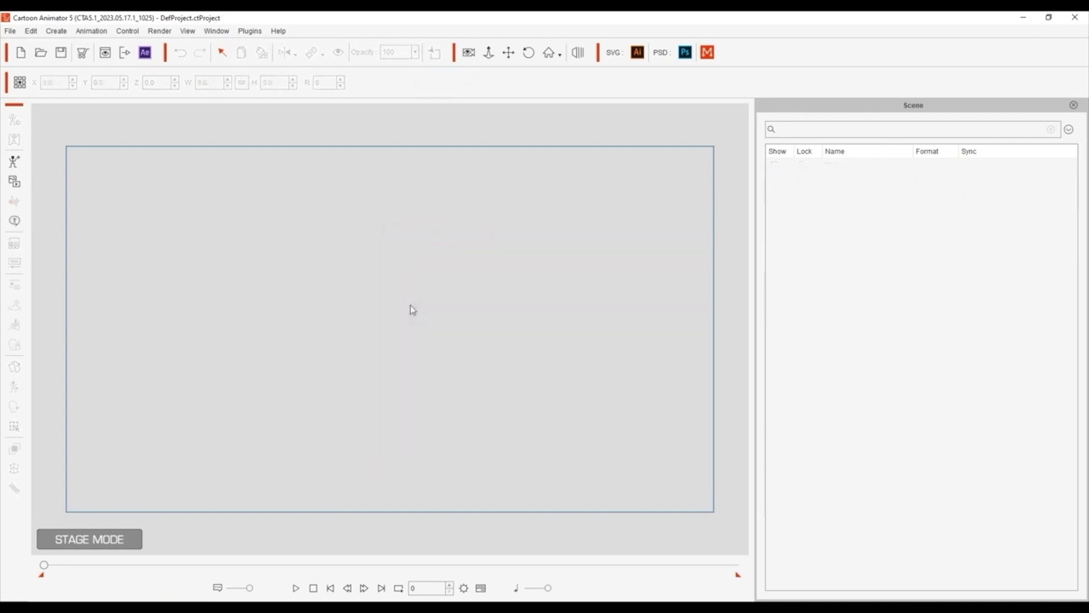
Create a new character from the SVG Human Template and open it in Illustrator
left_click(14, 162)
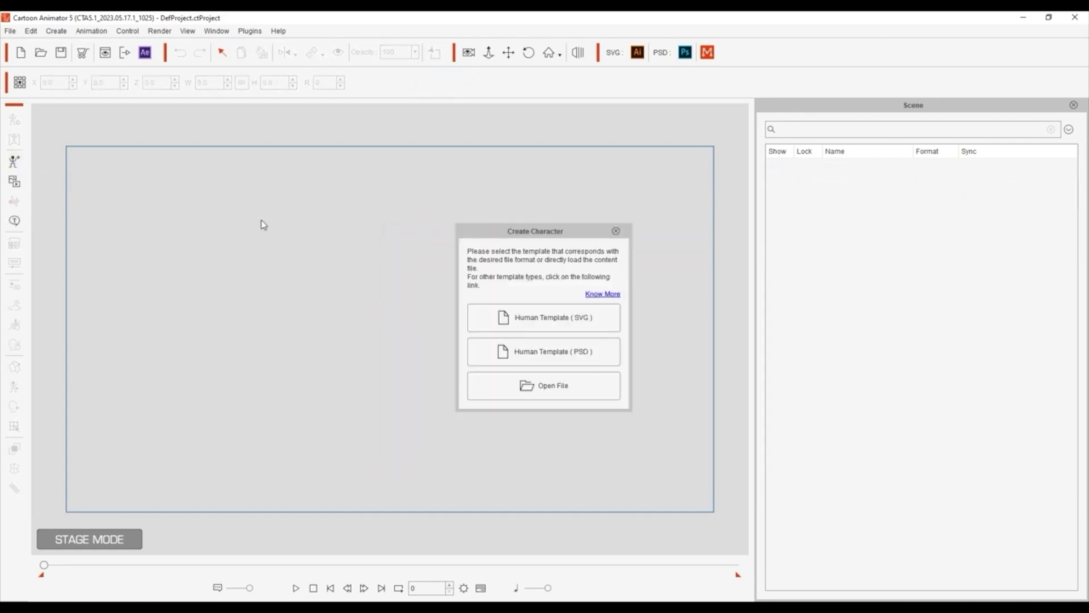
left_click(602, 327)
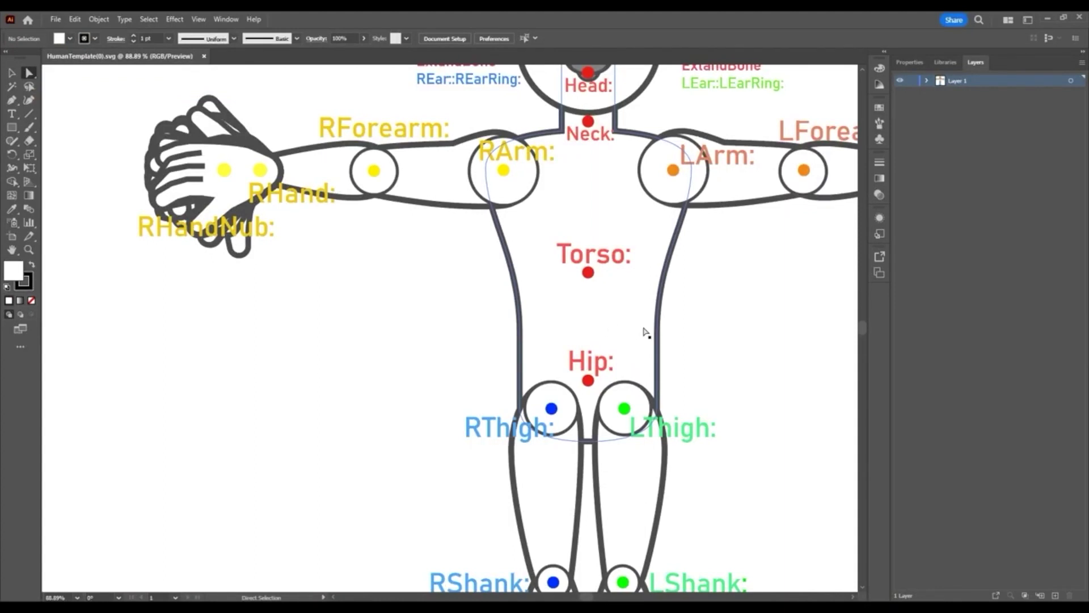
scroll(643, 332, "down", 5)
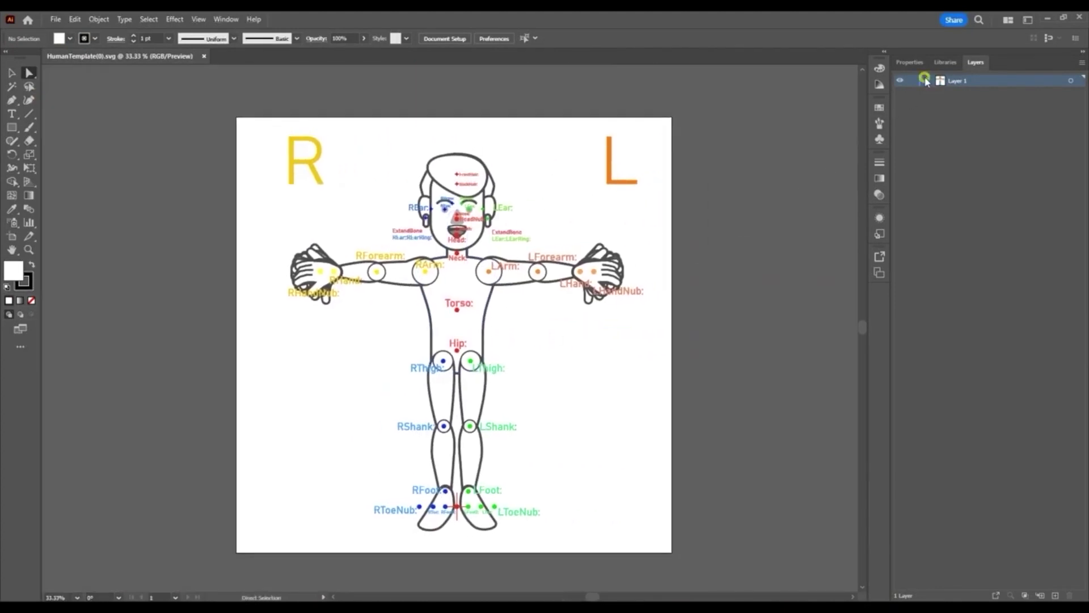
Expand Layer 1, look over its sublayers, and hide the "BeforeExport Turn off visibility" layer
left_click(926, 80)
left_click(901, 94)
left_click(901, 93)
left_click(973, 105)
left_click(993, 118)
left_click(996, 138)
left_click(900, 93)
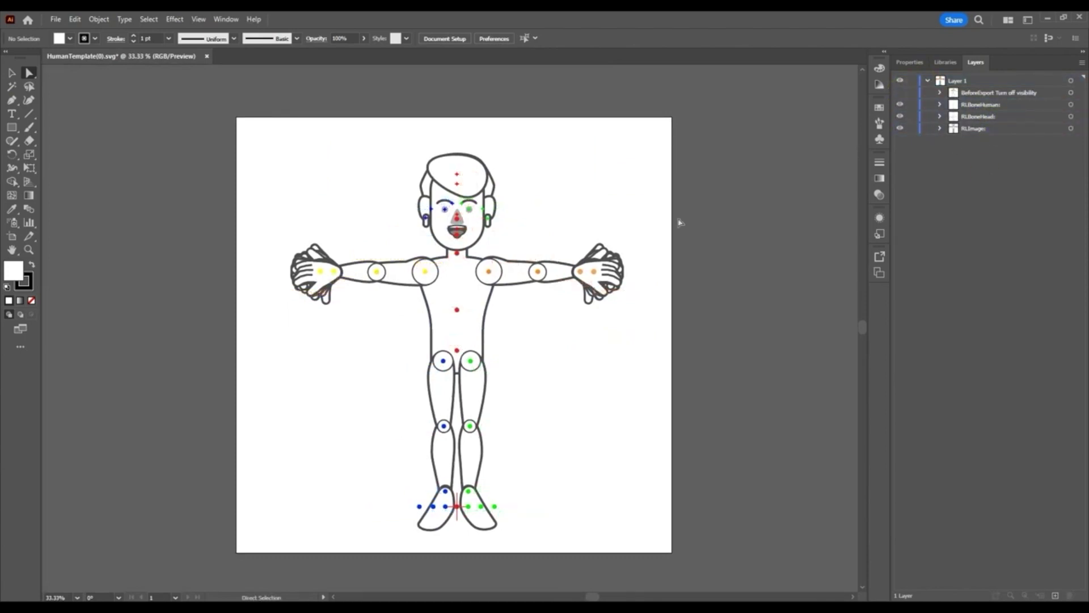
Save the SVG template, bring the character into Cartoon Animator, and move it to the stage's left half
left_click(55, 18)
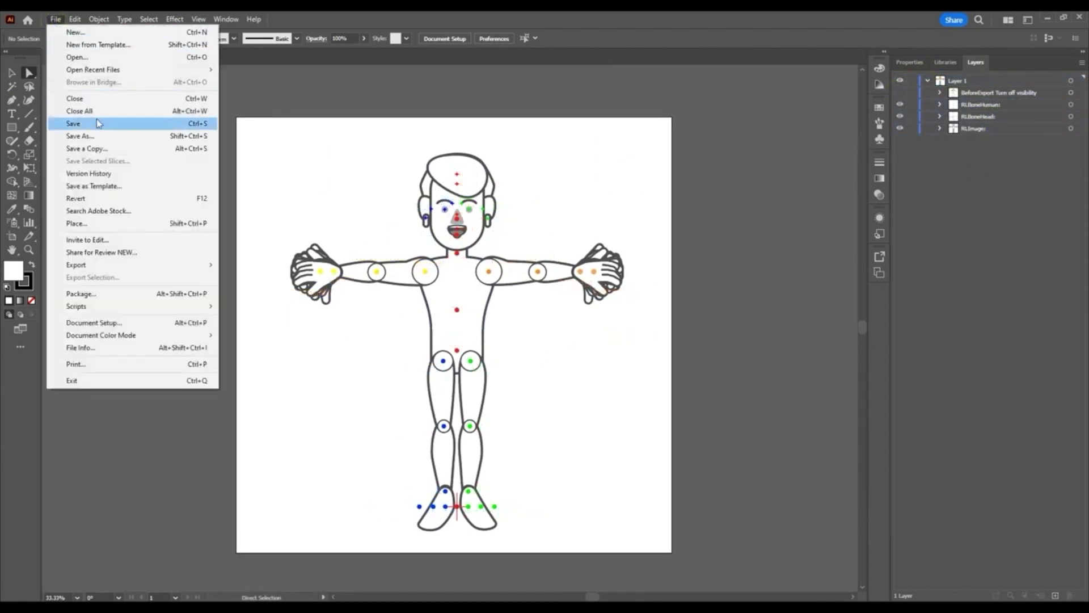
left_click(97, 124)
left_click(633, 388)
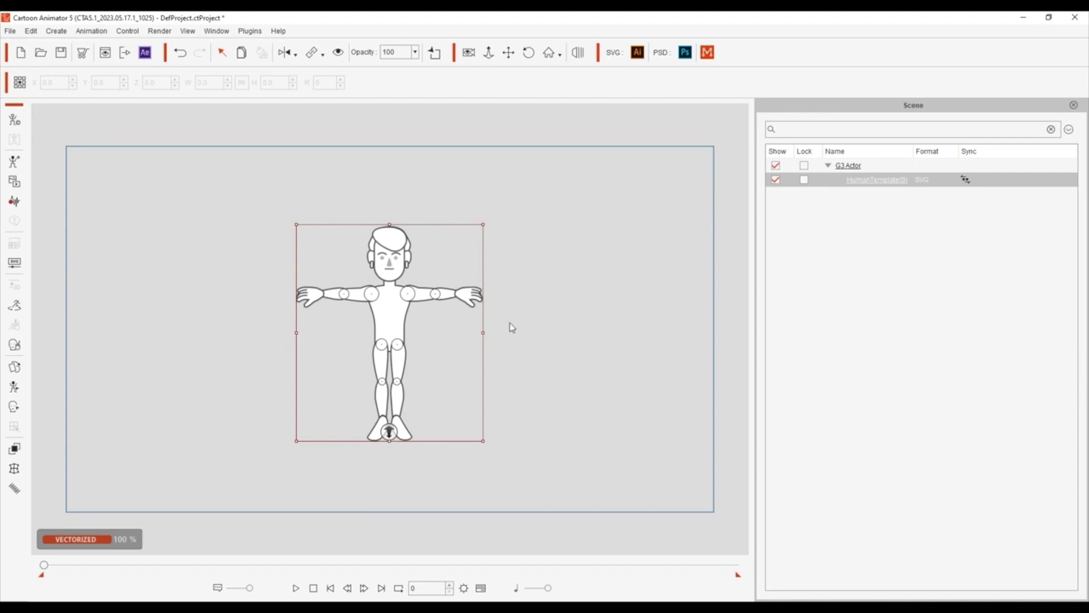
left_click_drag(400, 330, 269, 331)
left_click(390, 349)
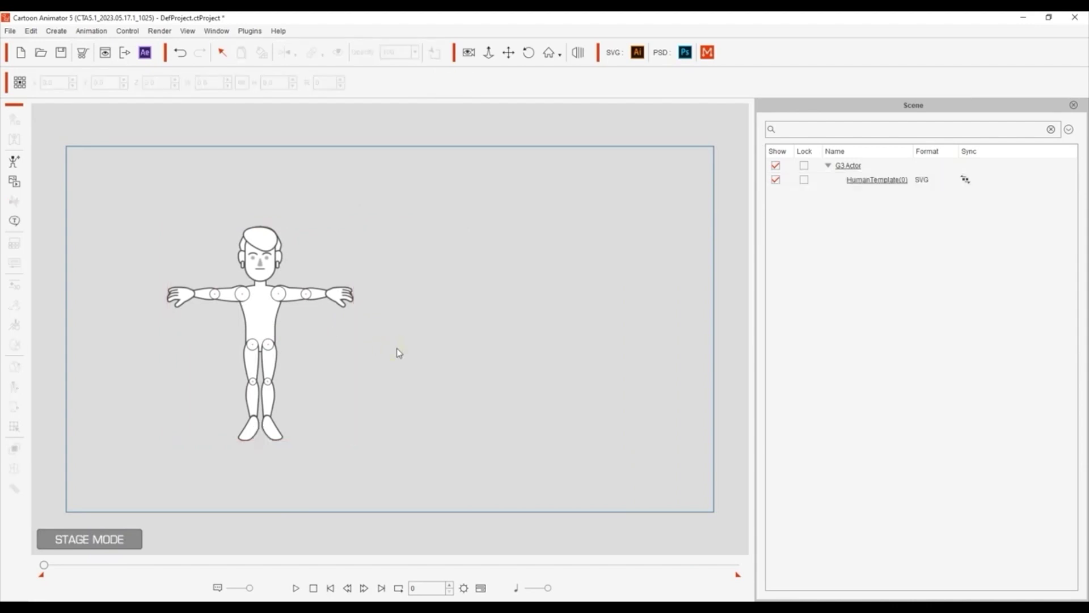
Create a character from the PSD Human Template in Photoshop and inspect its layer groups, including LHand inside RL_Image
left_click(15, 162)
left_click(578, 352)
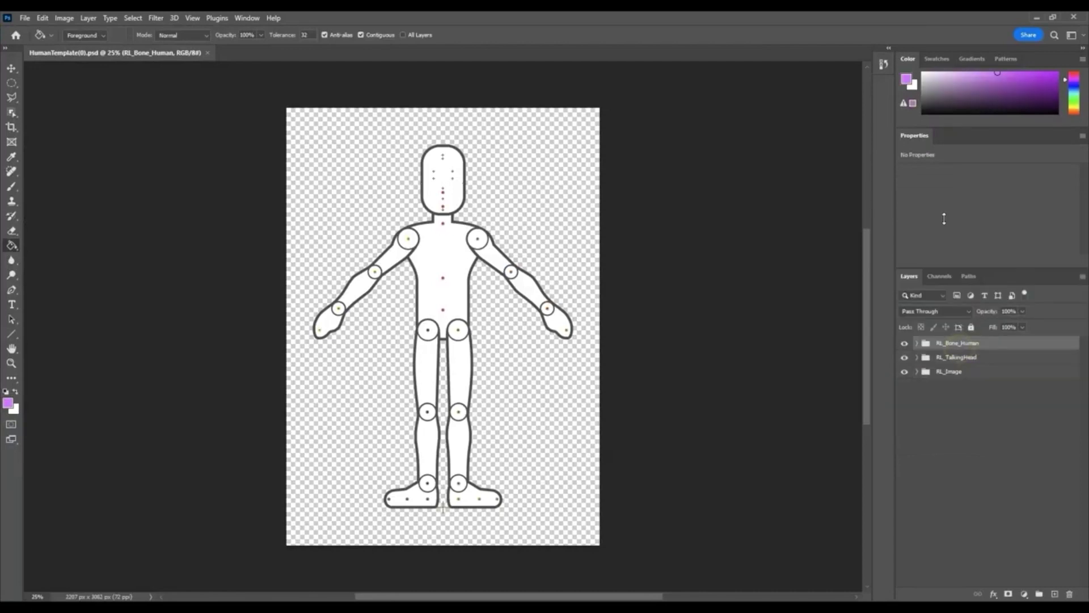
left_click(953, 358)
left_click(971, 372)
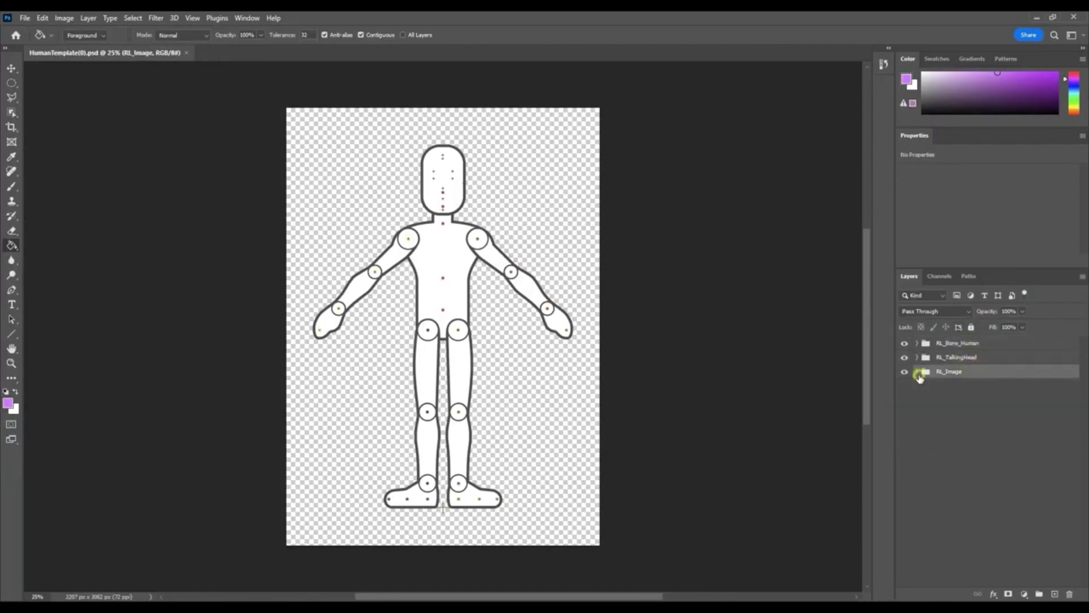
left_click(917, 372)
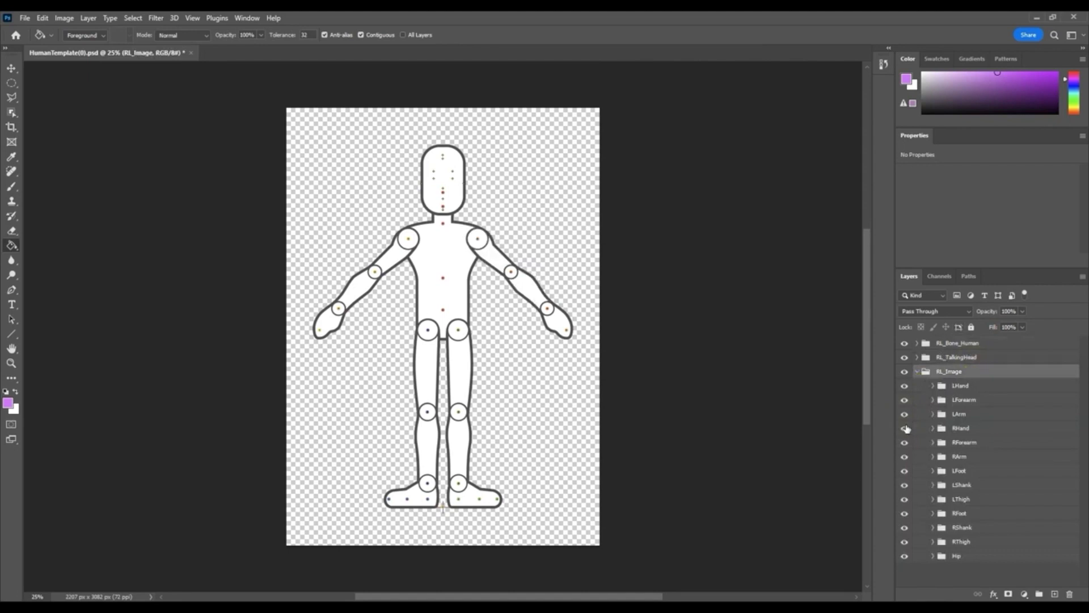
left_click(933, 386)
left_click(933, 386)
Save the PSD template and switch back to Cartoon Animator to load the character beside the SVG one
left_click(25, 18)
left_click(34, 146)
key("alt+Tab")
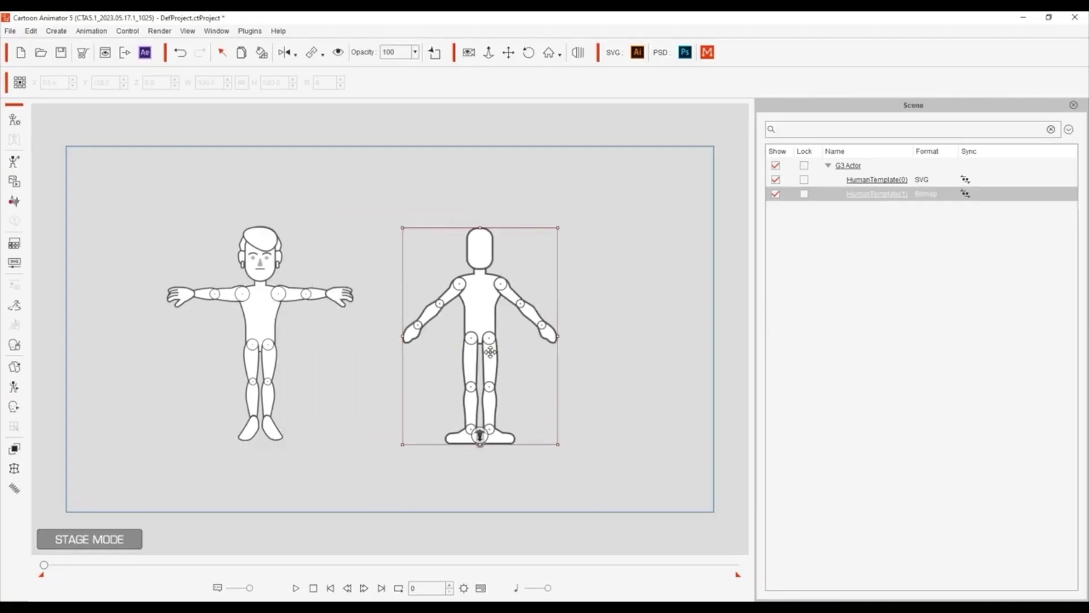
Check the Format entries of the two human template actors in the Scene Manager
left_click(920, 180)
left_click(920, 194)
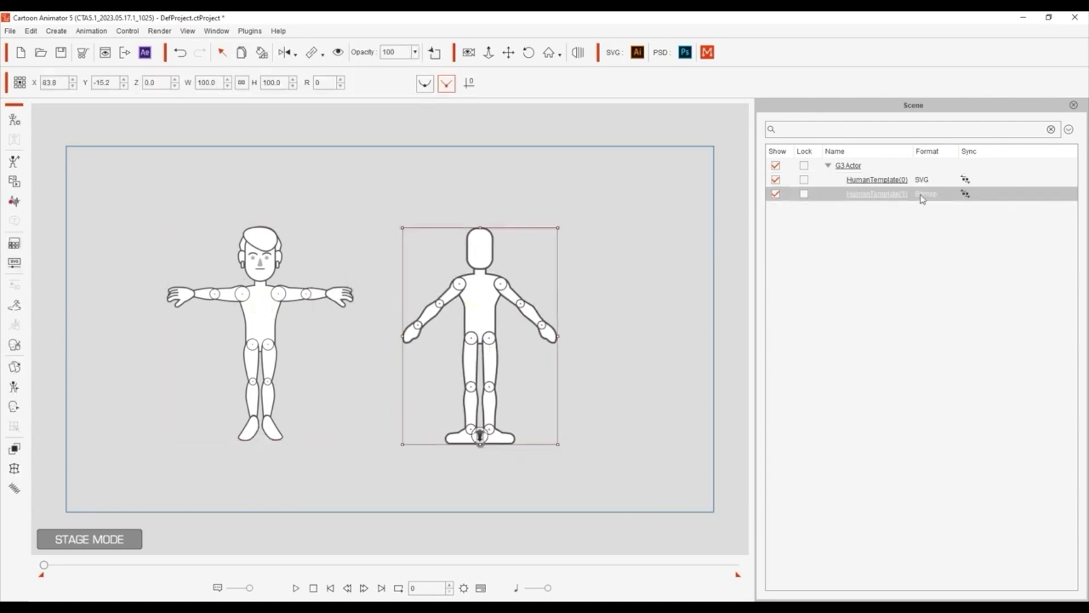
left_click(652, 305)
Follow the Know More link for creating characters and browse the web page's vector and PSD resources
left_click(14, 182)
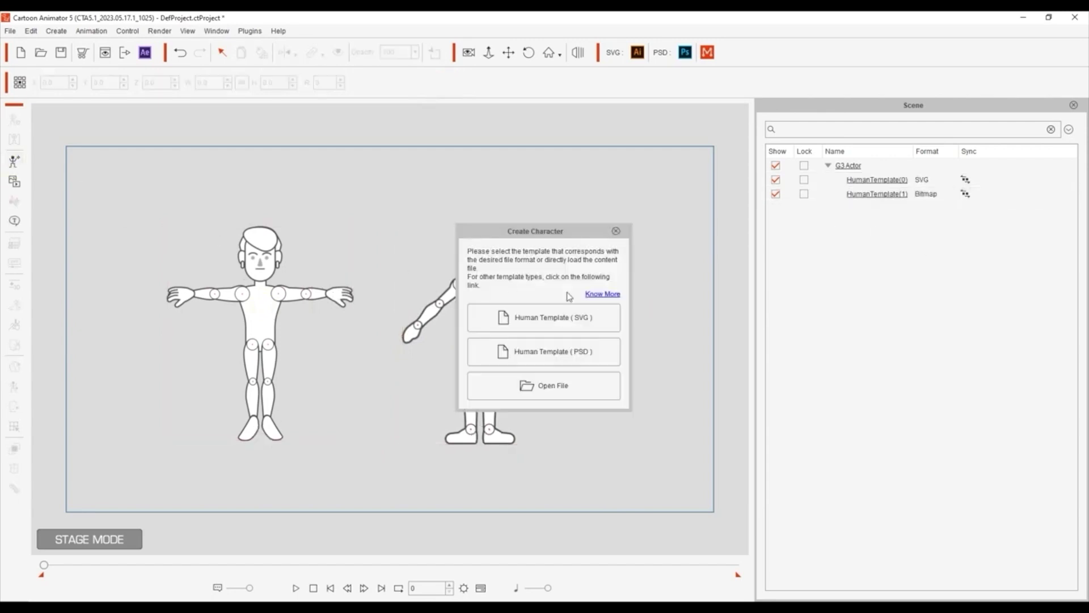
left_click(612, 301)
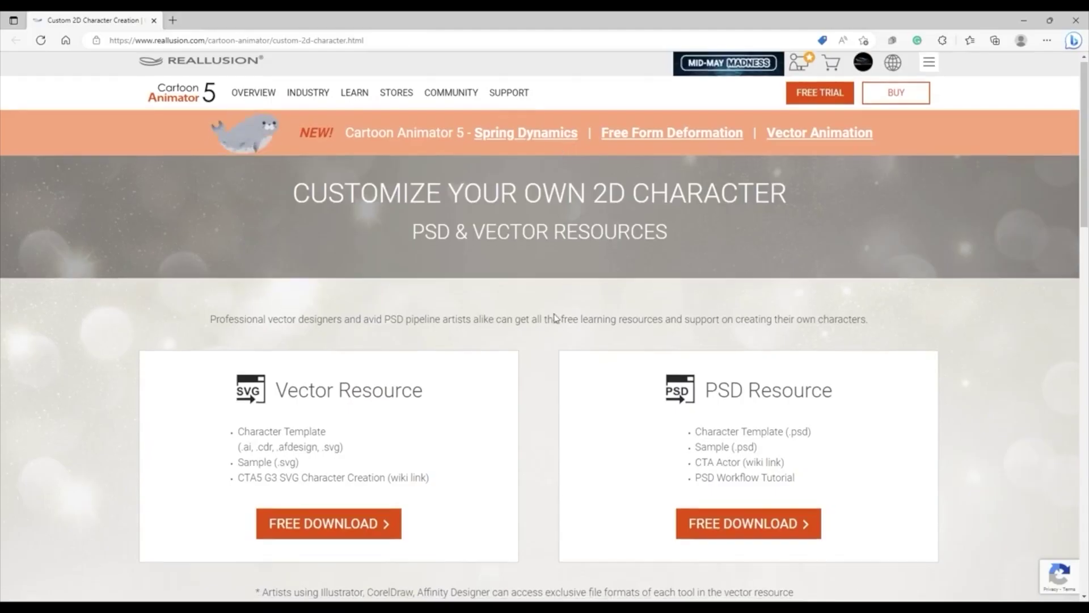
scroll(555, 319, "down", 3)
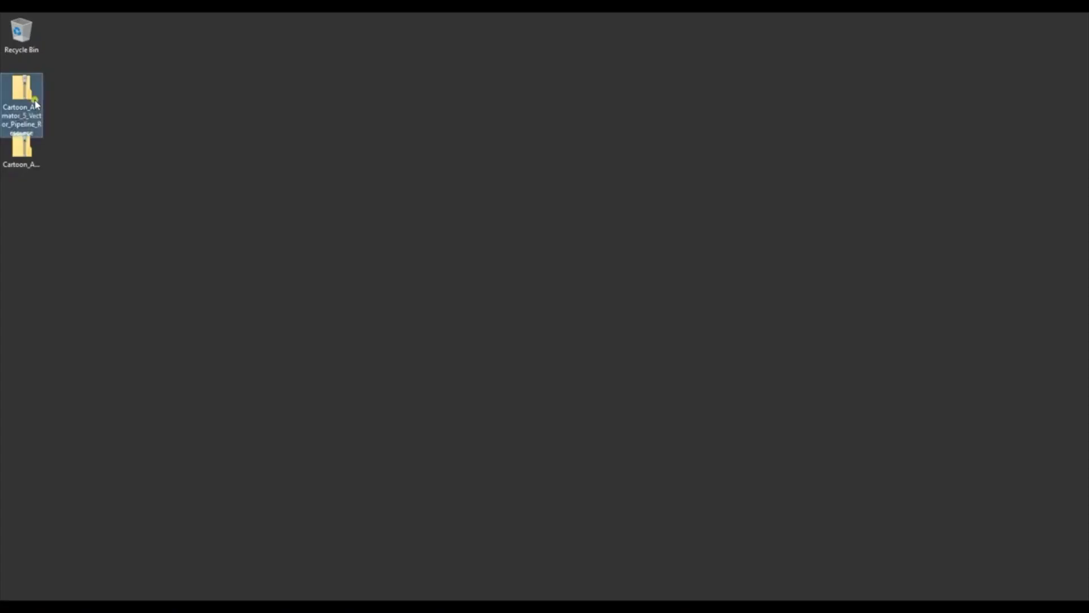
Open the downloaded vector pipeline resource archive and read its linked wiki page on CTA5 G3 SVG Character Creation
double_click(35, 104)
double_click(400, 250)
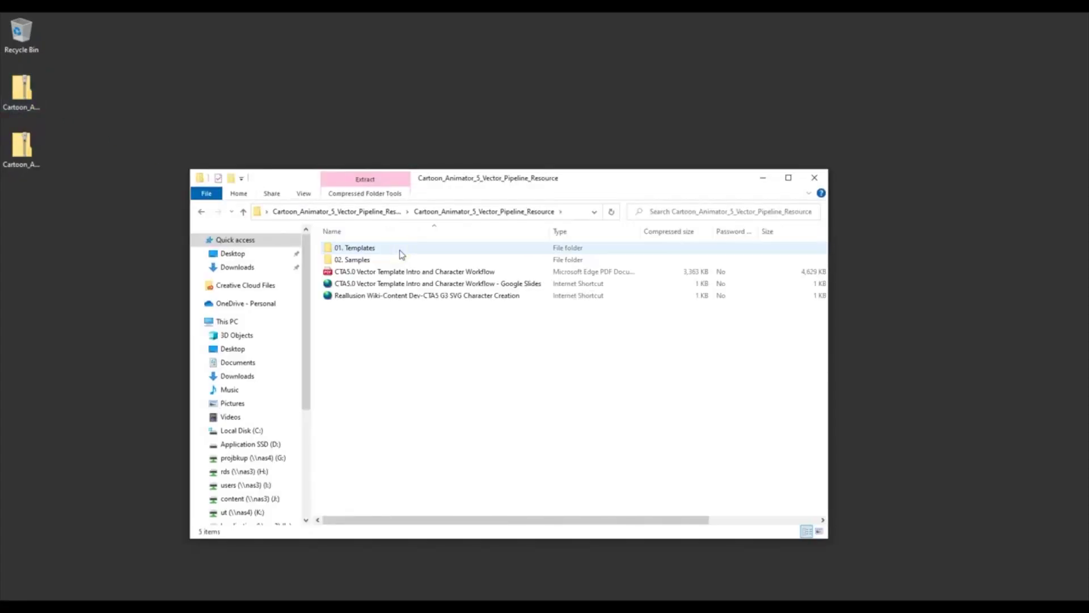
double_click(440, 296)
left_click(576, 319)
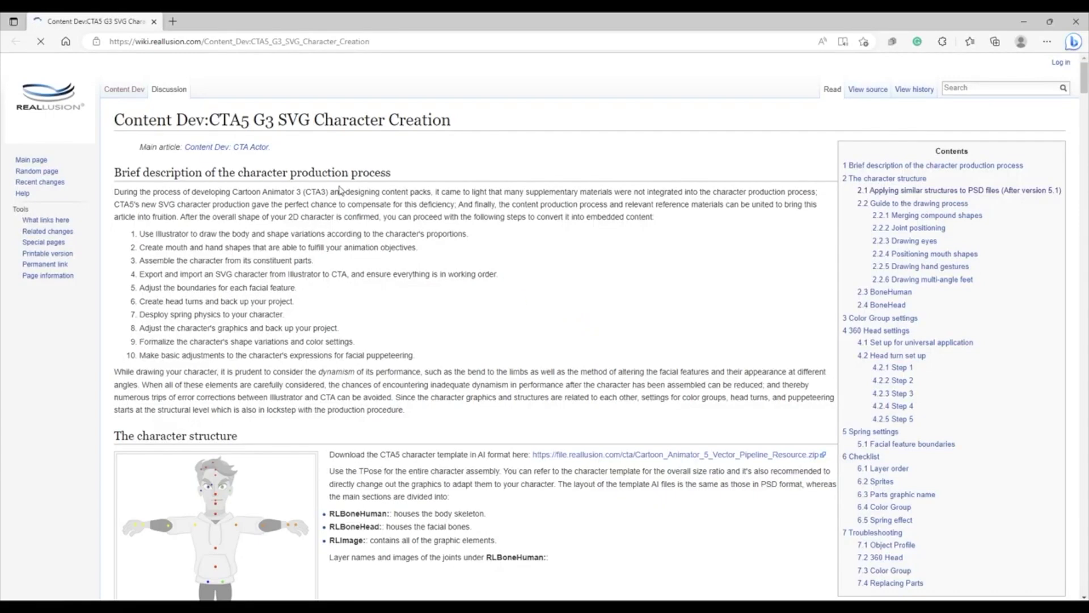
scroll(550, 279, "down", 3)
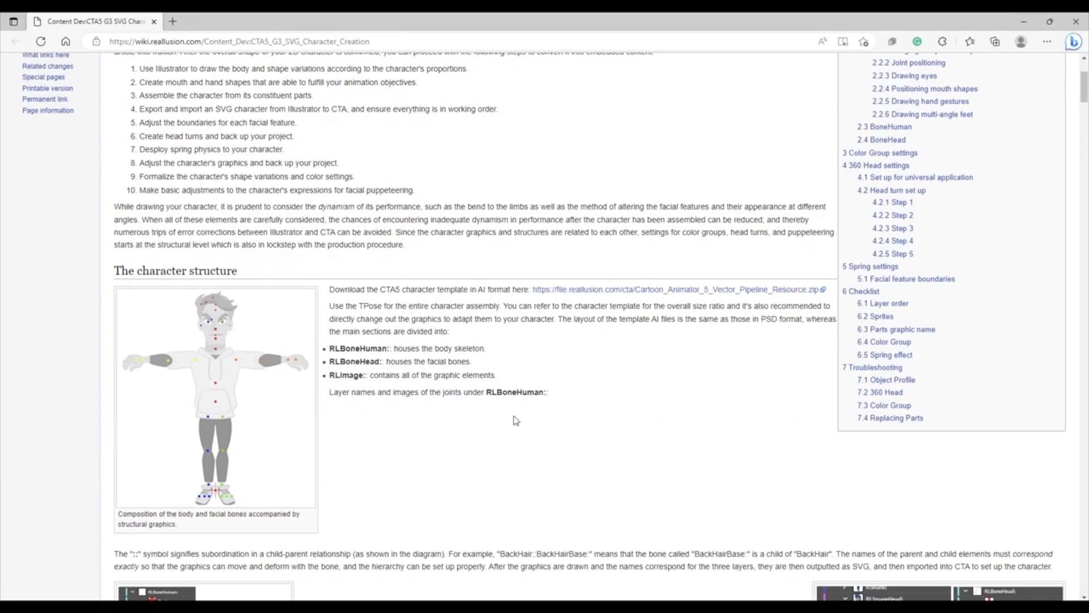
left_click(1024, 21)
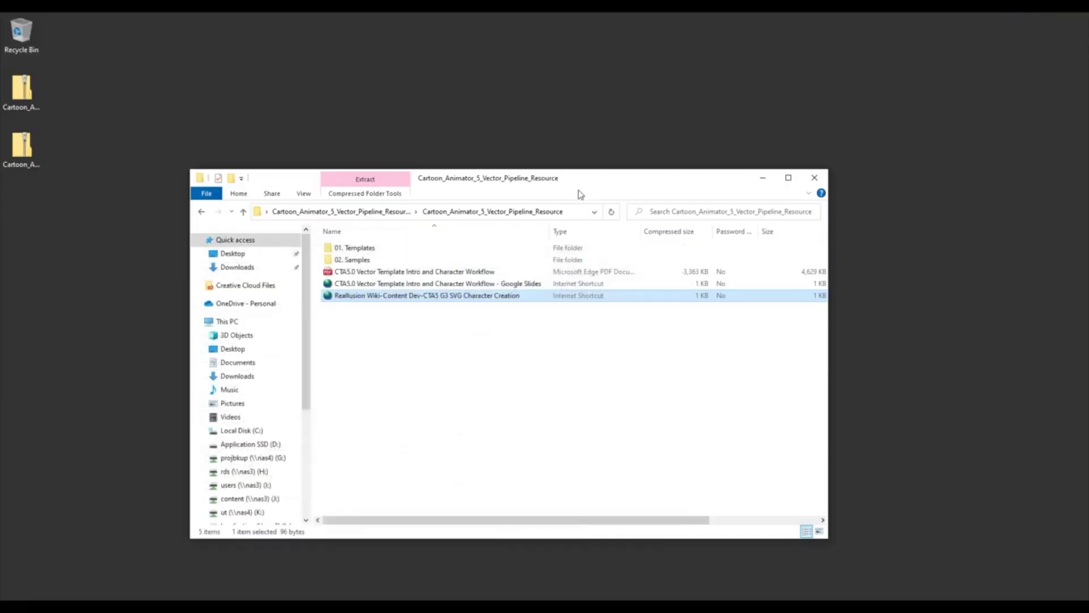
Browse the 01. Templates folder and review the template folders supplied for the different vector editors
double_click(421, 254)
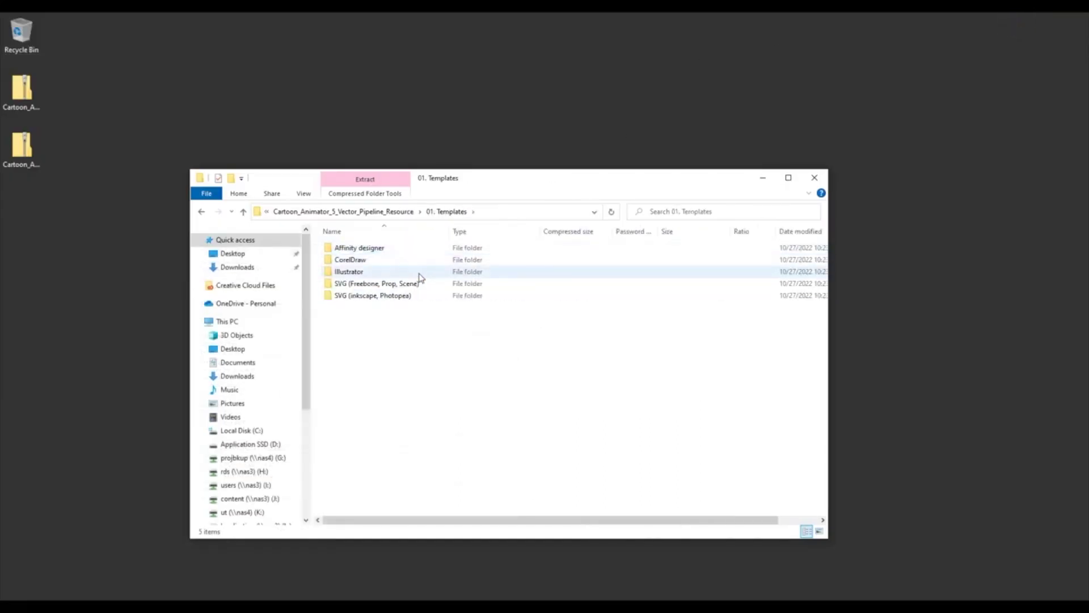
double_click(419, 272)
double_click(422, 254)
left_click(418, 261)
left_click(420, 272)
left_click(422, 296)
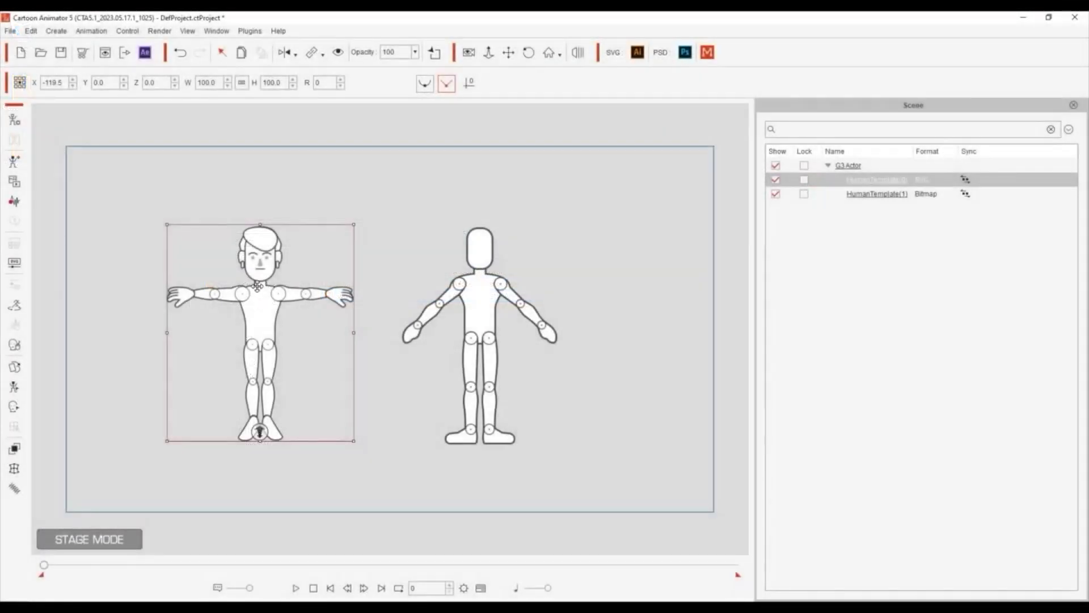
Open the SVG human template actor in the Composer, return to the stage, and check its Sync entry
left_click(12, 120)
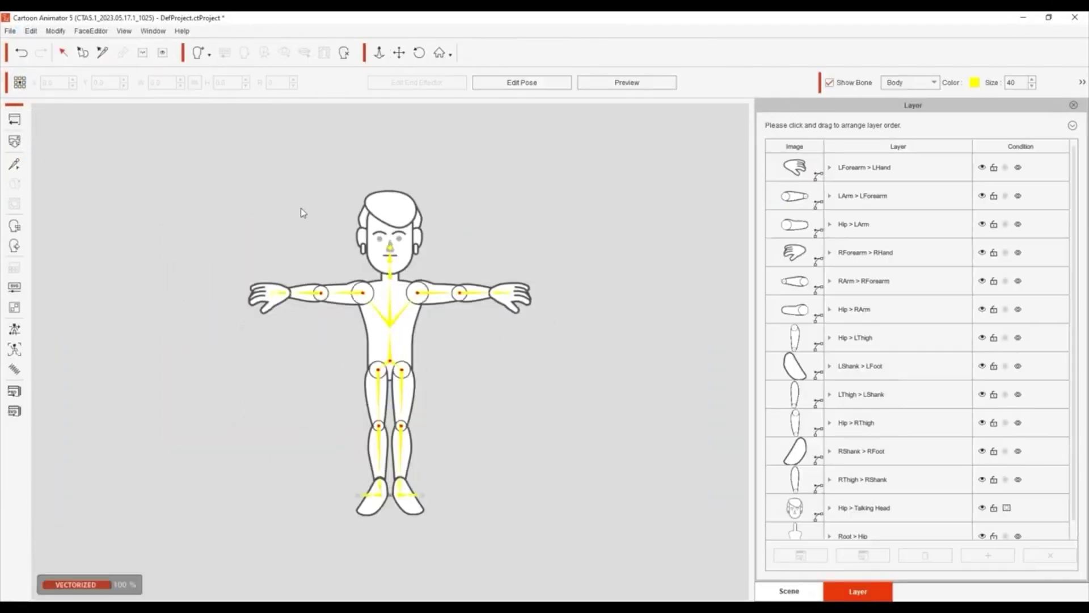
left_click(17, 122)
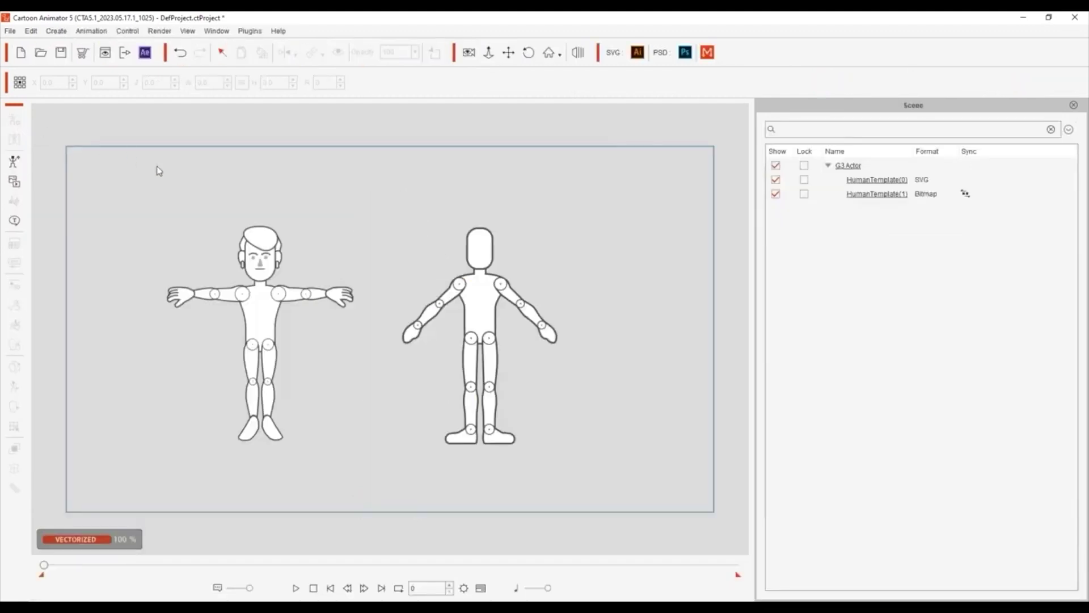
left_click(274, 270)
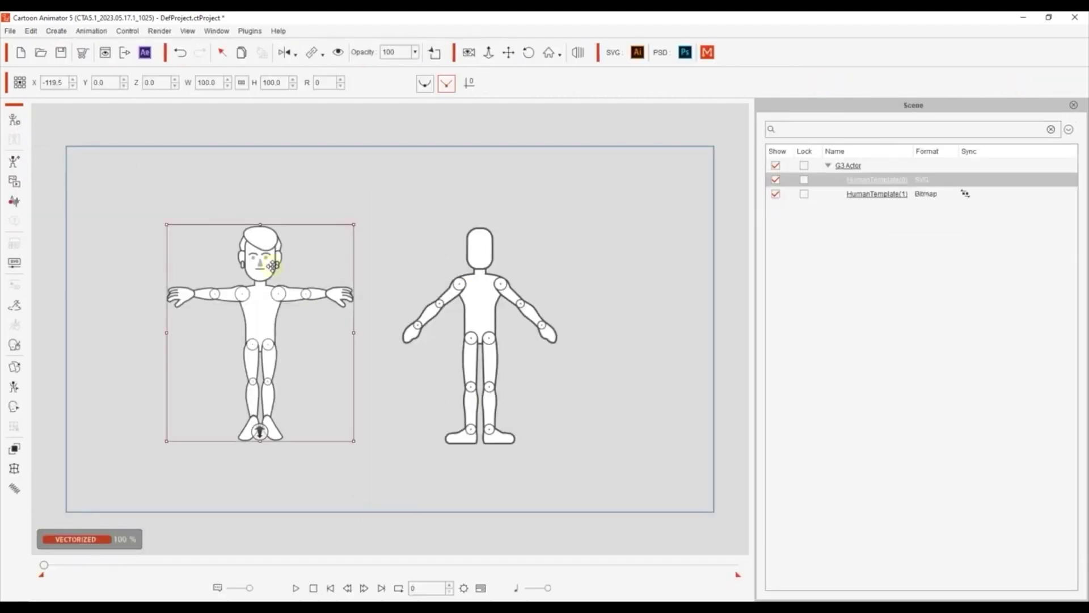
left_click(967, 180)
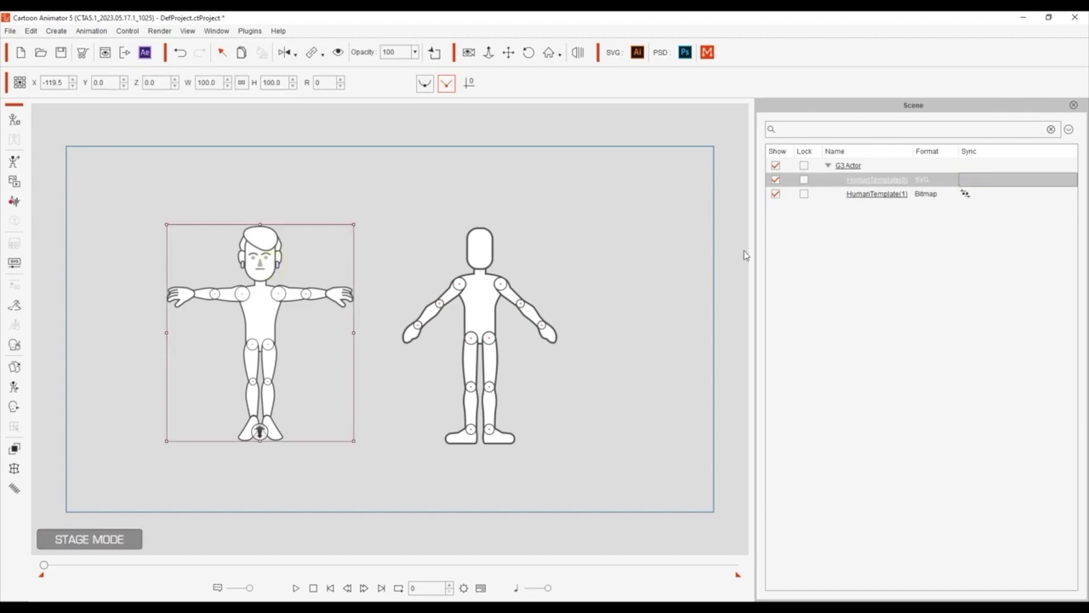
left_click(624, 254)
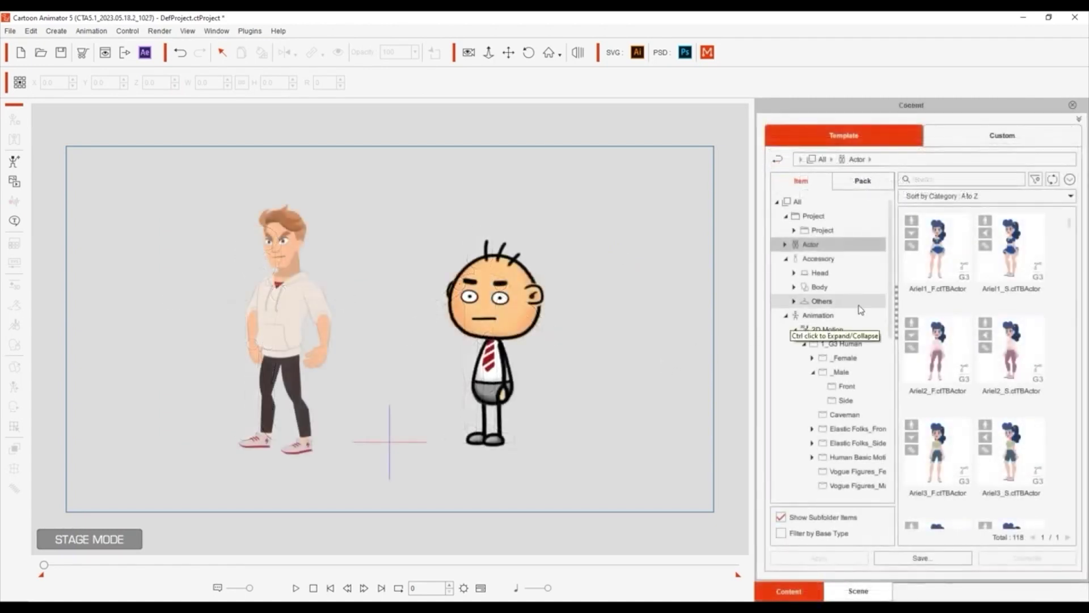
Find the Johnny1_S actor in the Actor content library and check the format in its content information
left_click_drag(1068, 226, 1069, 250)
left_click(1029, 275)
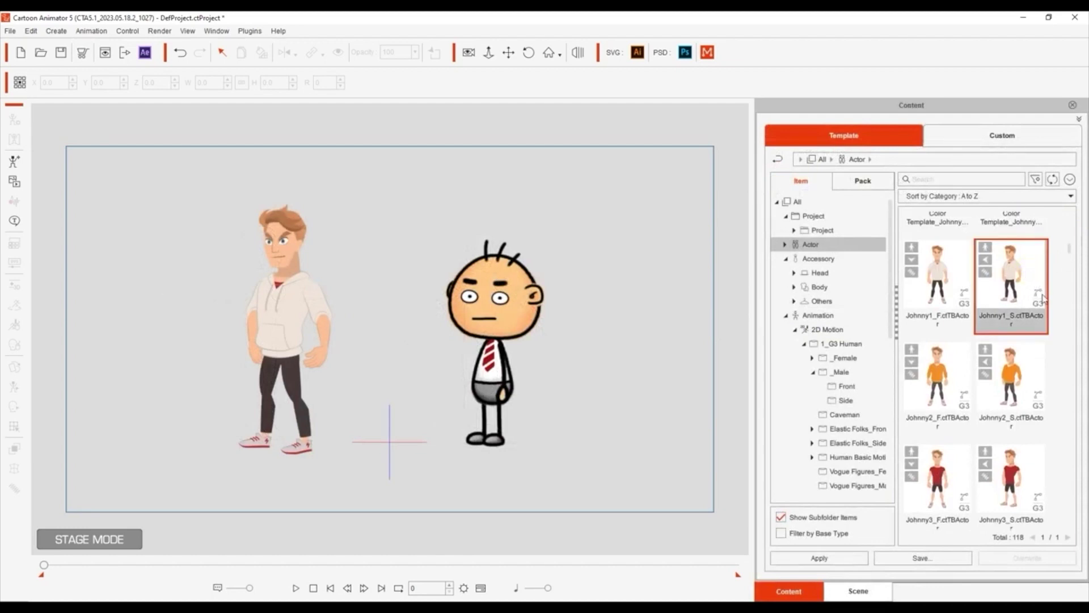
right_click(1031, 282)
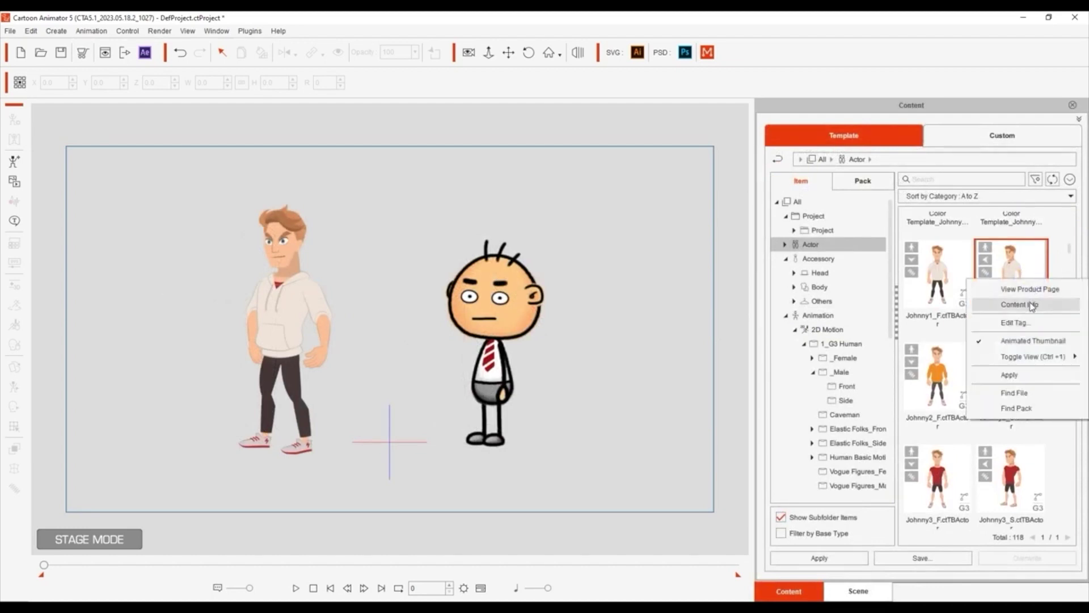
left_click(1033, 304)
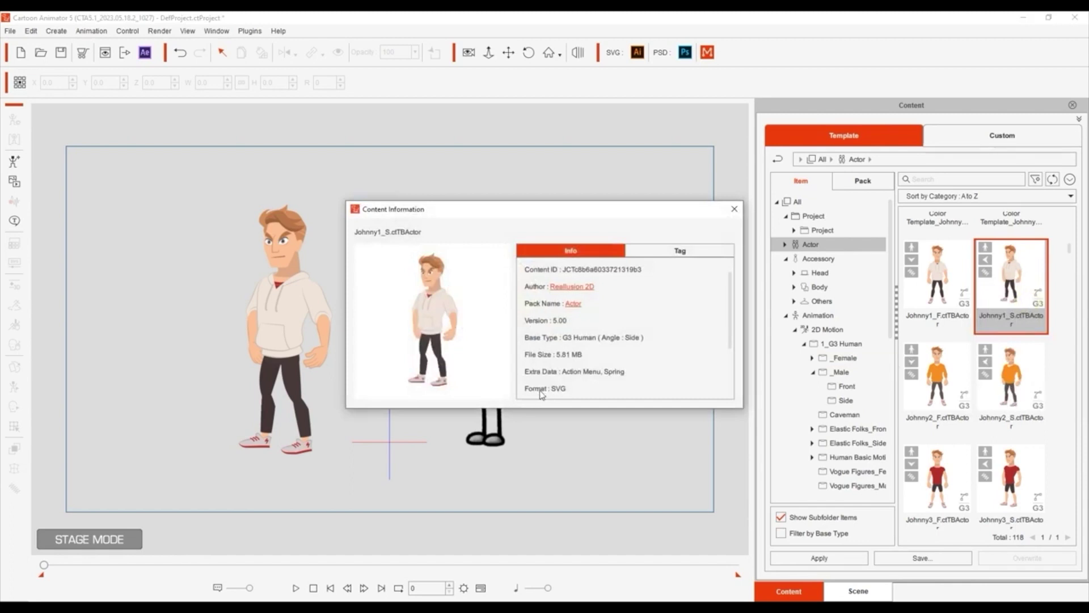
left_click(734, 208)
Find the Ted_S actor in the content library and check the format in its content information
left_click_drag(1070, 250, 1078, 311)
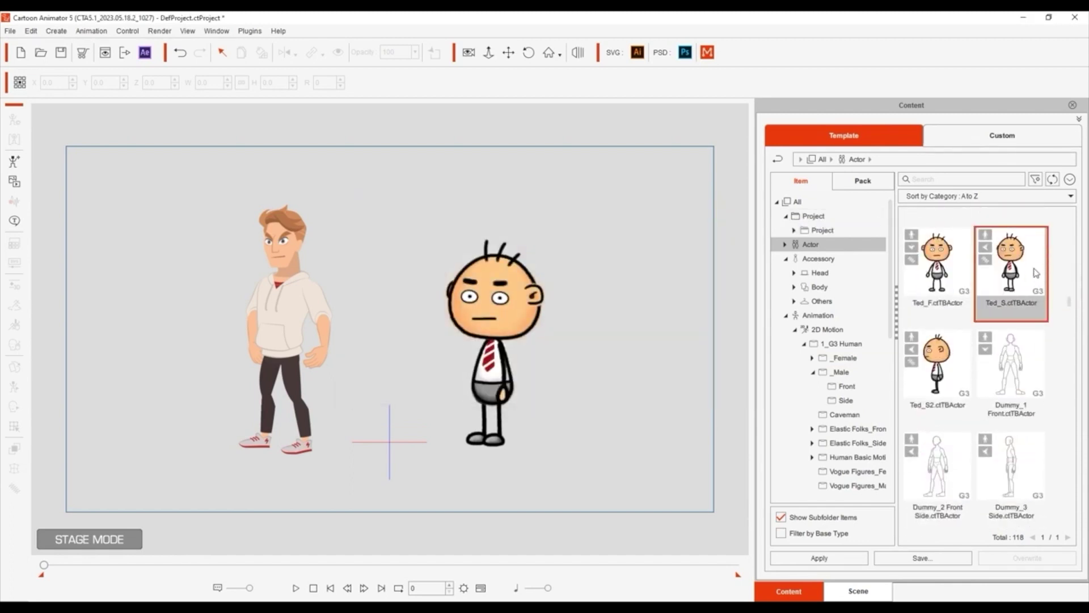
right_click(1037, 286)
left_click(1049, 294)
scroll(601, 371, "down", 1)
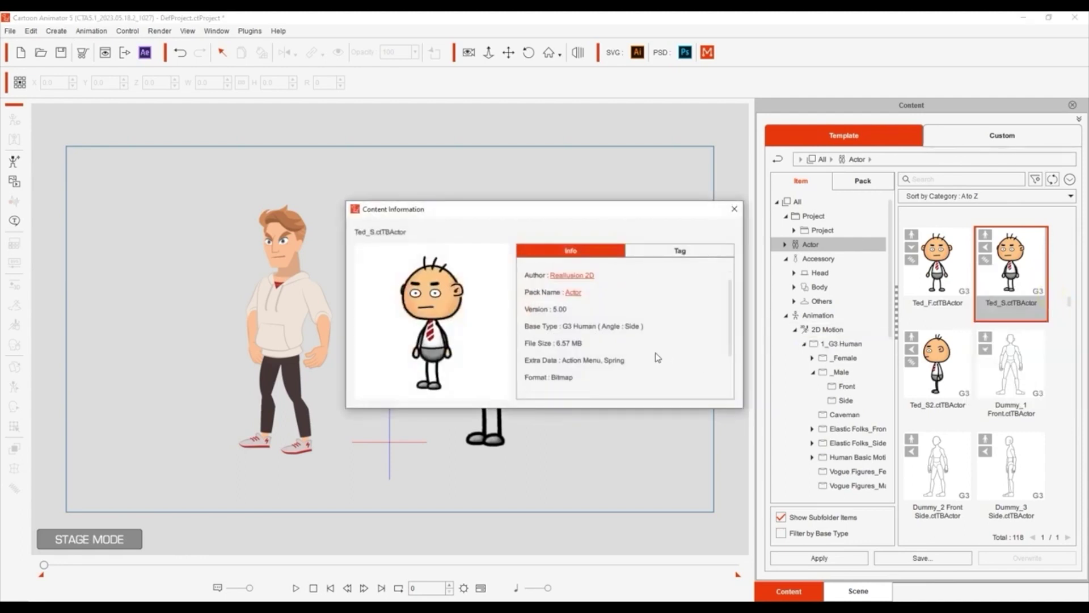
left_click(734, 209)
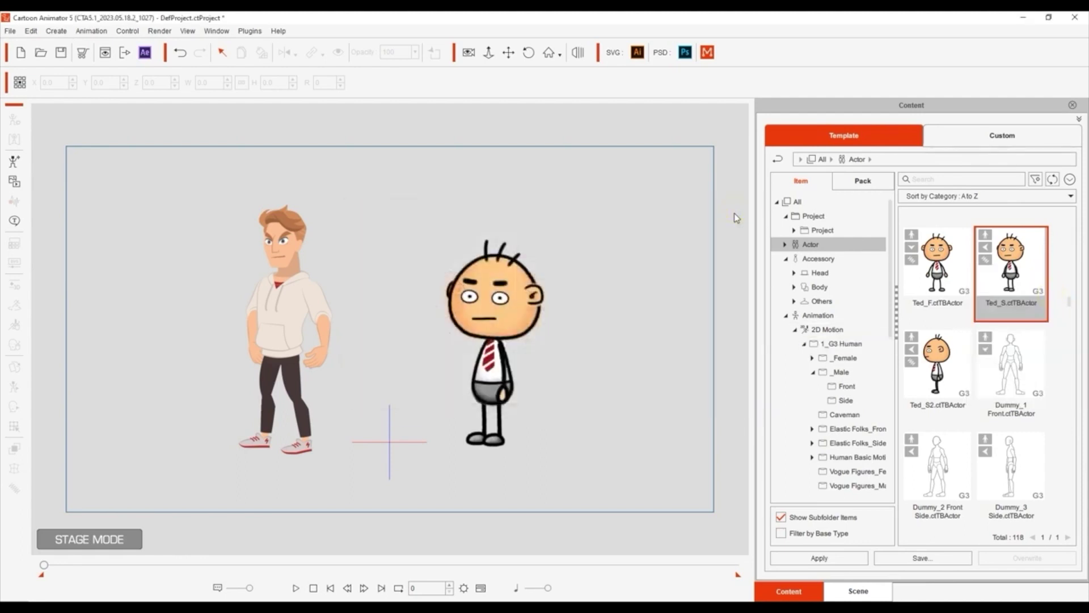
Open the scene's object list and compare the Format entries of the Johnny1_S and Ted_S actors
left_click(868, 589)
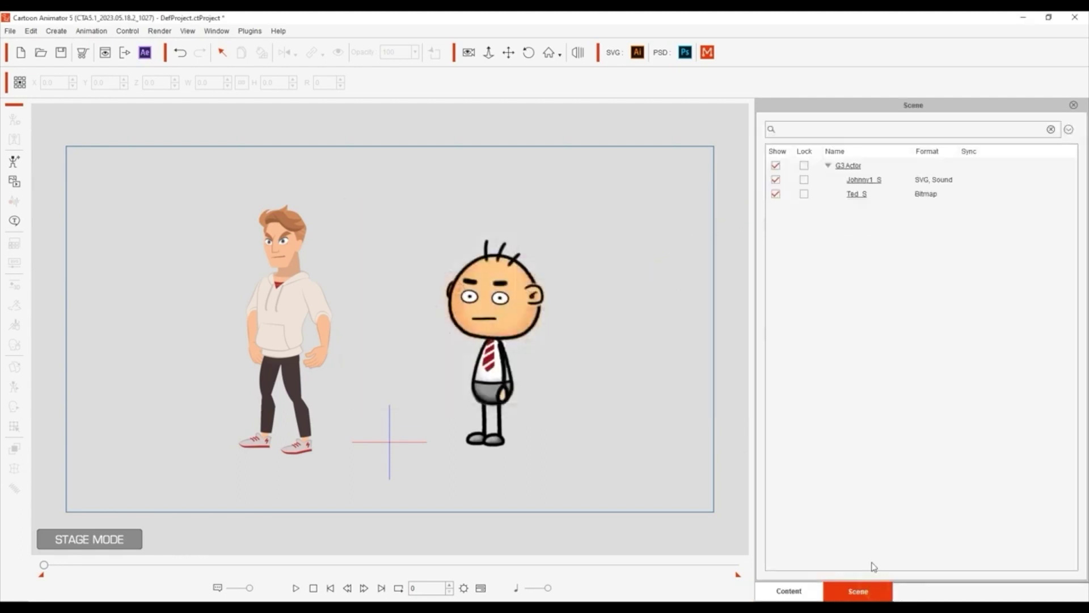
left_click(950, 180)
left_click(944, 195)
left_click(671, 269)
Open the Johnny actor in the Composer and launch the whole character in Illustrator, with the full figure in view
left_click(294, 297)
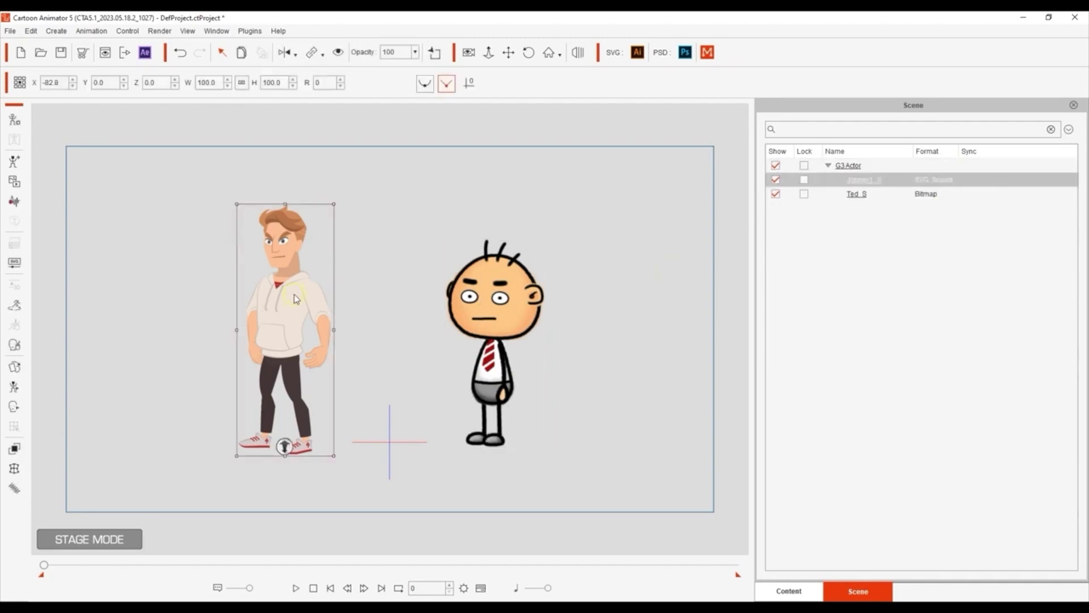
left_click(15, 120)
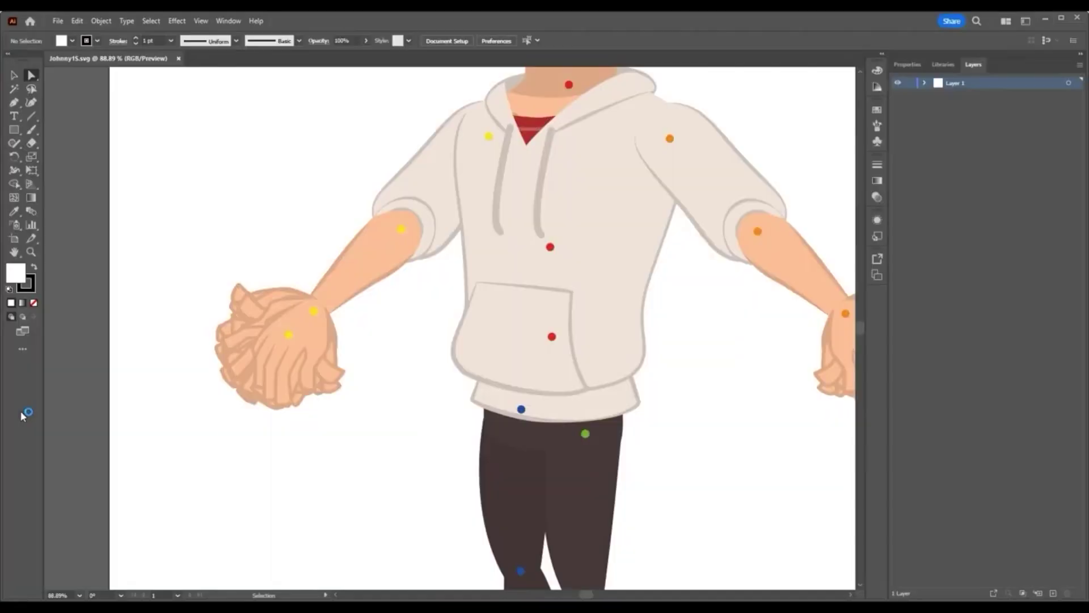
key("ctrl+minus")
key("ctrl+minus")
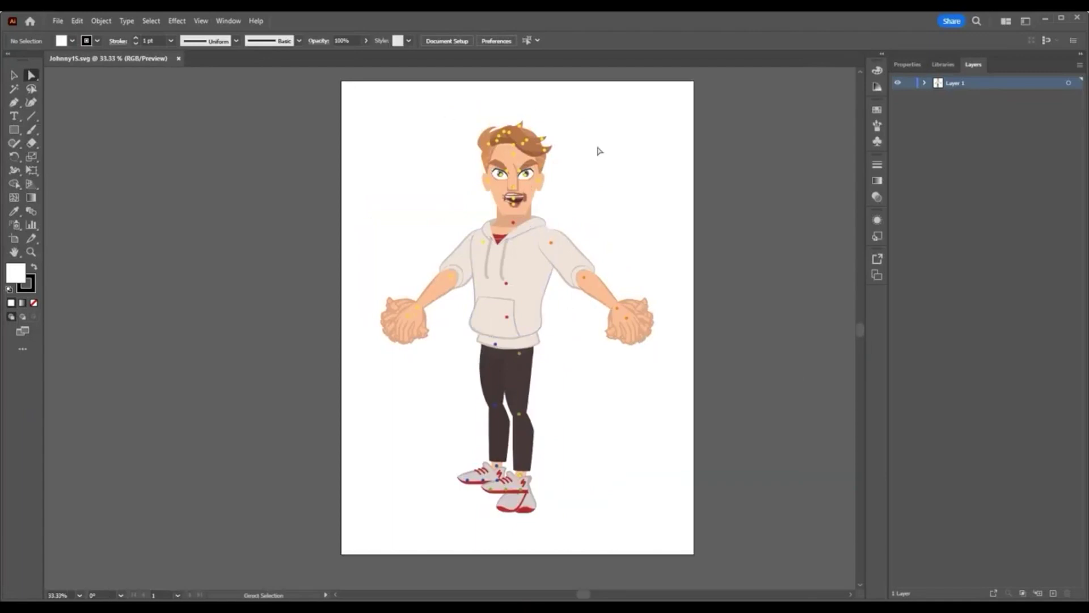
Expand Layer 1 and its RLImage group to examine the body-part layers, then close Johnny1S.svg and return to the Composer
left_click(926, 83)
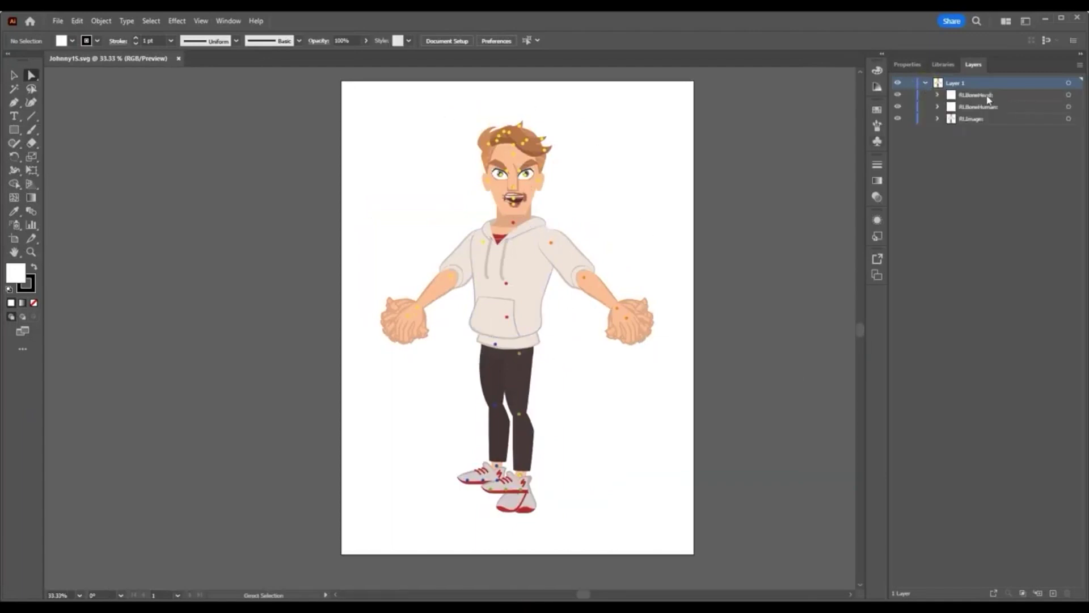
left_click(938, 118)
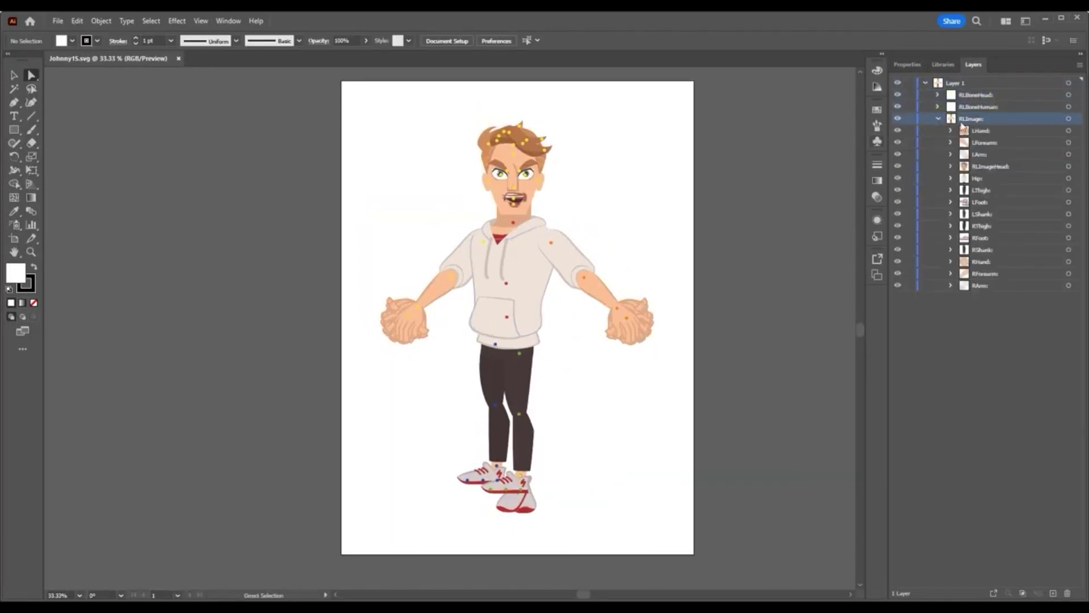
left_click(997, 331)
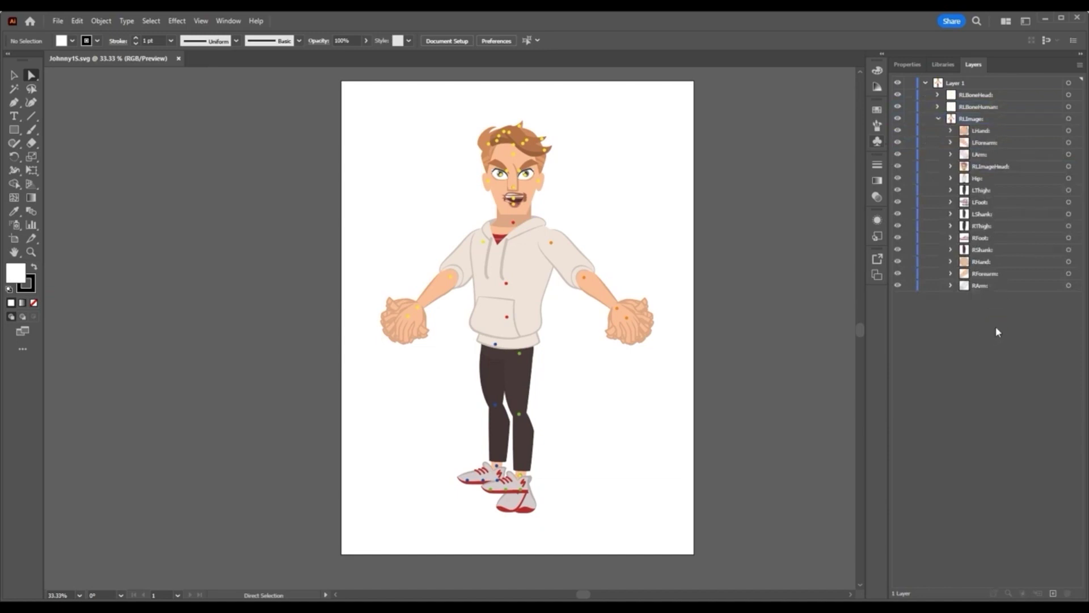
left_click(178, 58)
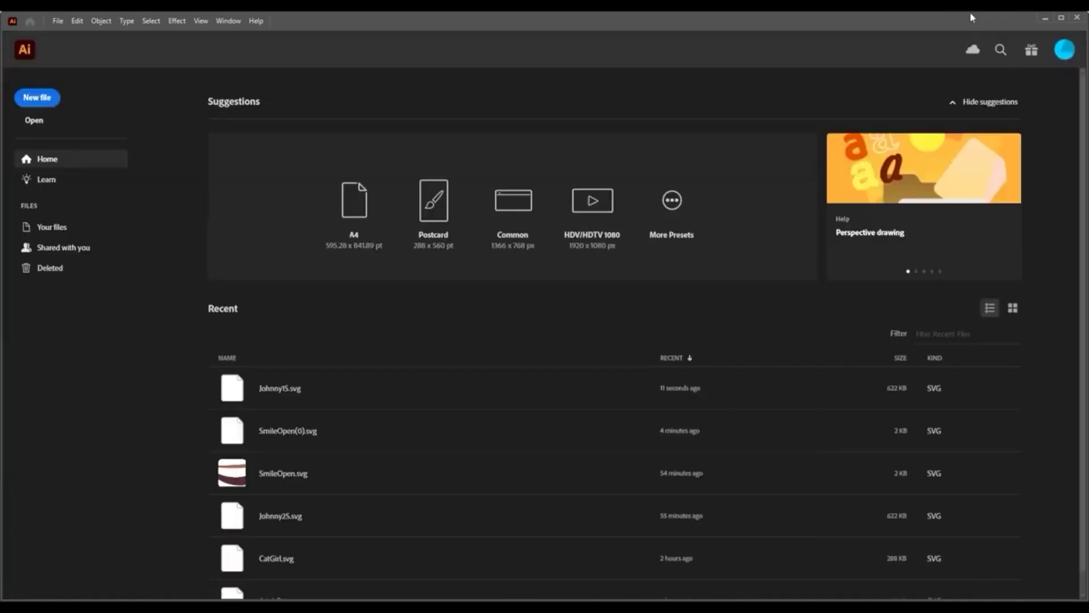
left_click(1045, 18)
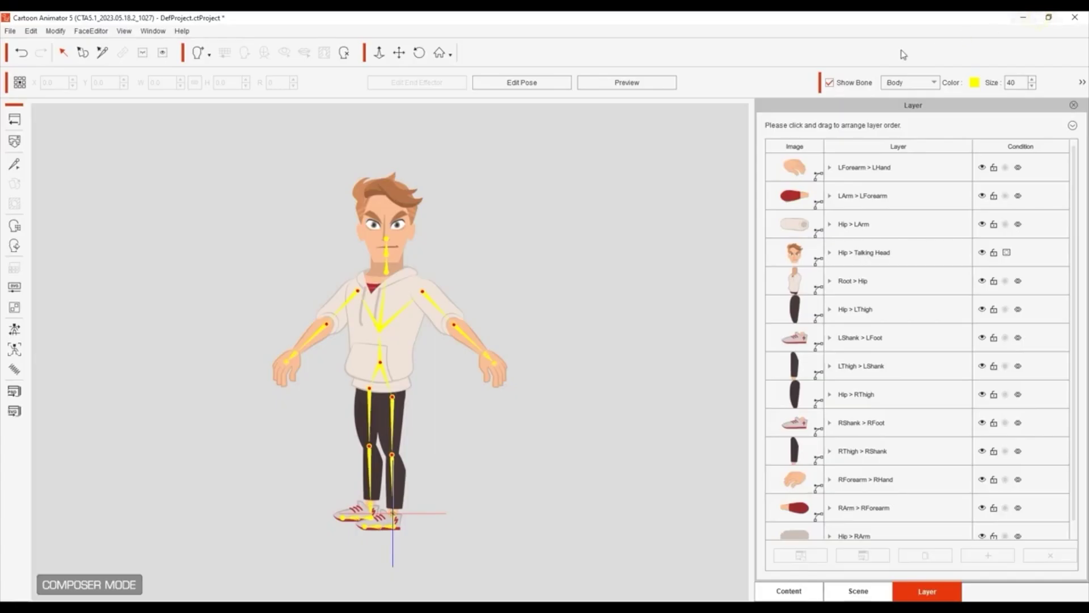
Open the Sprite Editor for Johnny's talking head and preview the SmileOpen, PuckerLip, OpenLip, ShowTeeth and MouthOpen mouth sprites
left_click(380, 207)
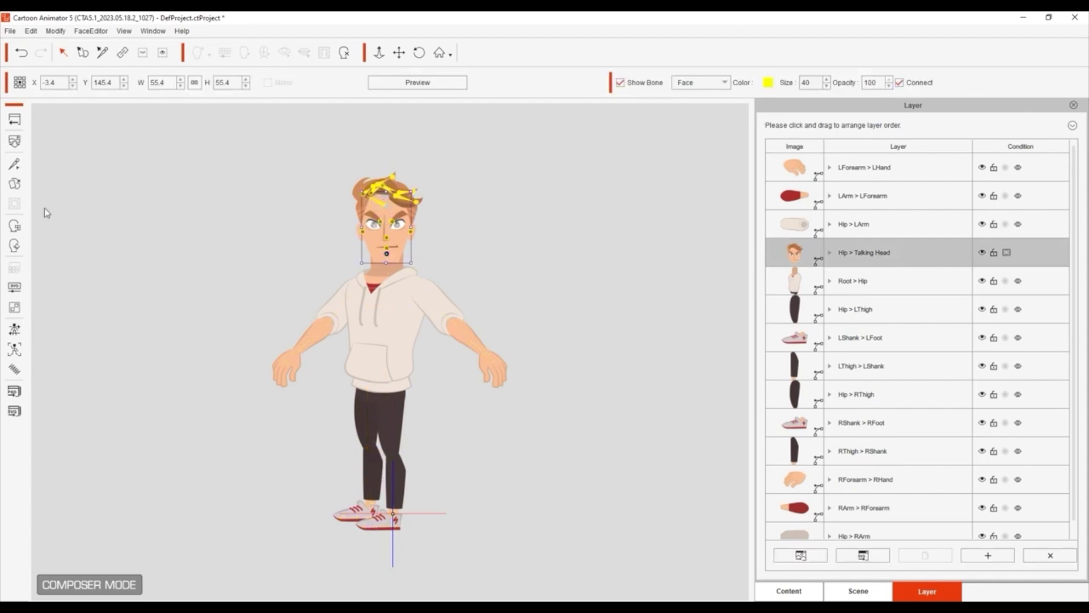
left_click(17, 190)
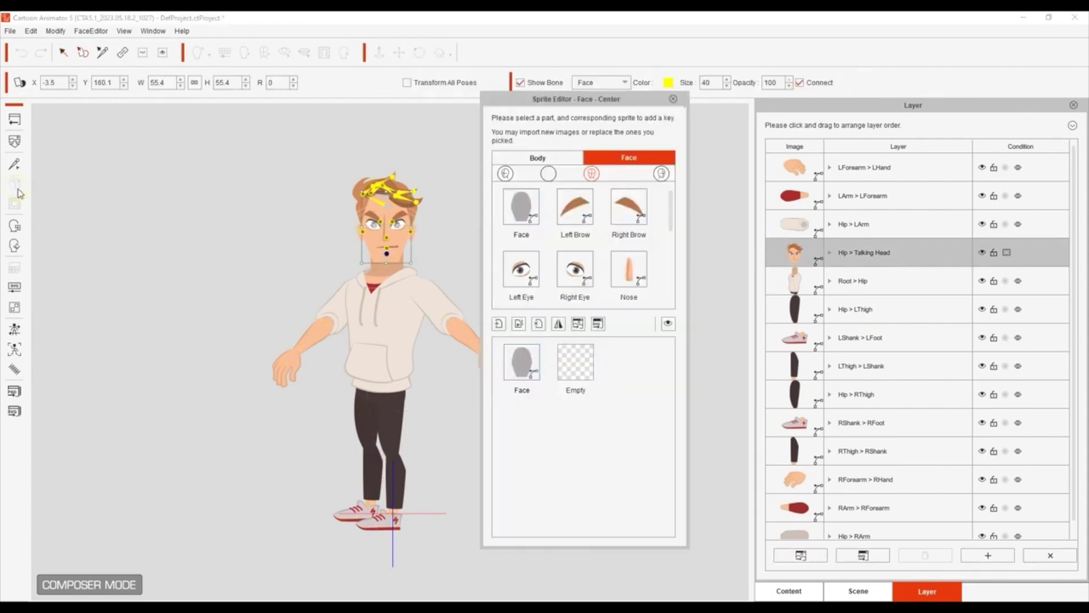
left_click_drag(671, 215, 674, 244)
left_click(536, 237)
left_click(576, 366)
left_click(633, 366)
left_click(521, 431)
left_click(577, 427)
left_click(628, 426)
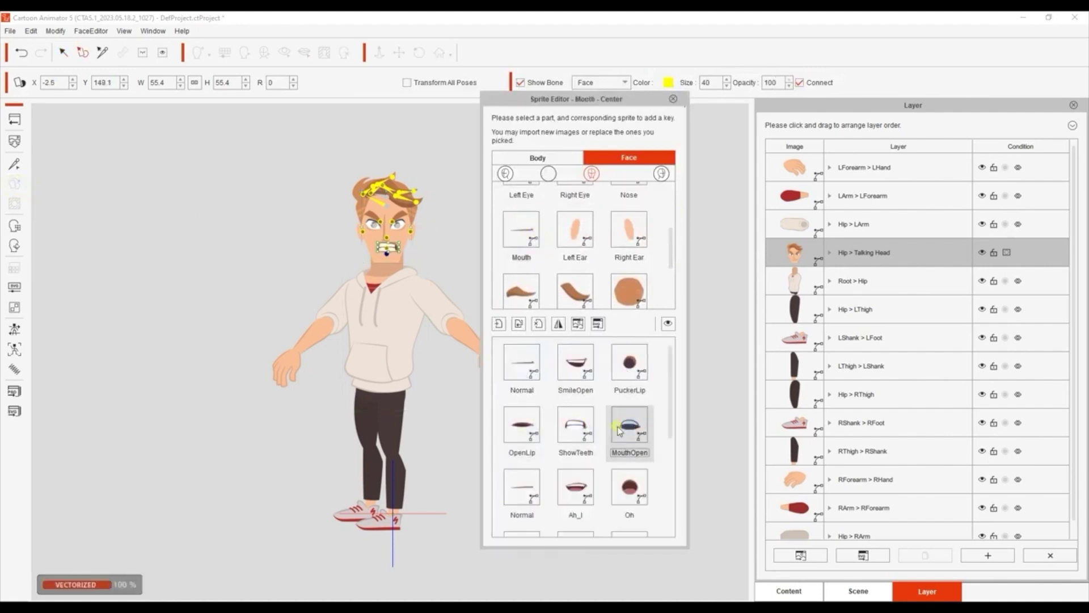
Select the SmileOpen mouth sprite and send it to the vector editor
left_click(577, 365)
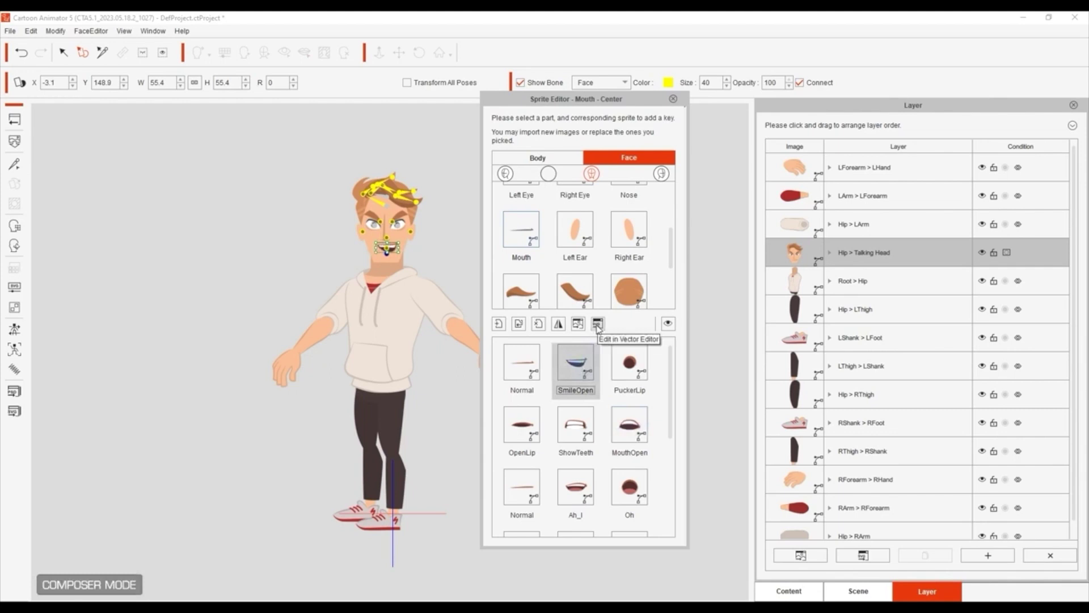
left_click(597, 323)
left_click(516, 348)
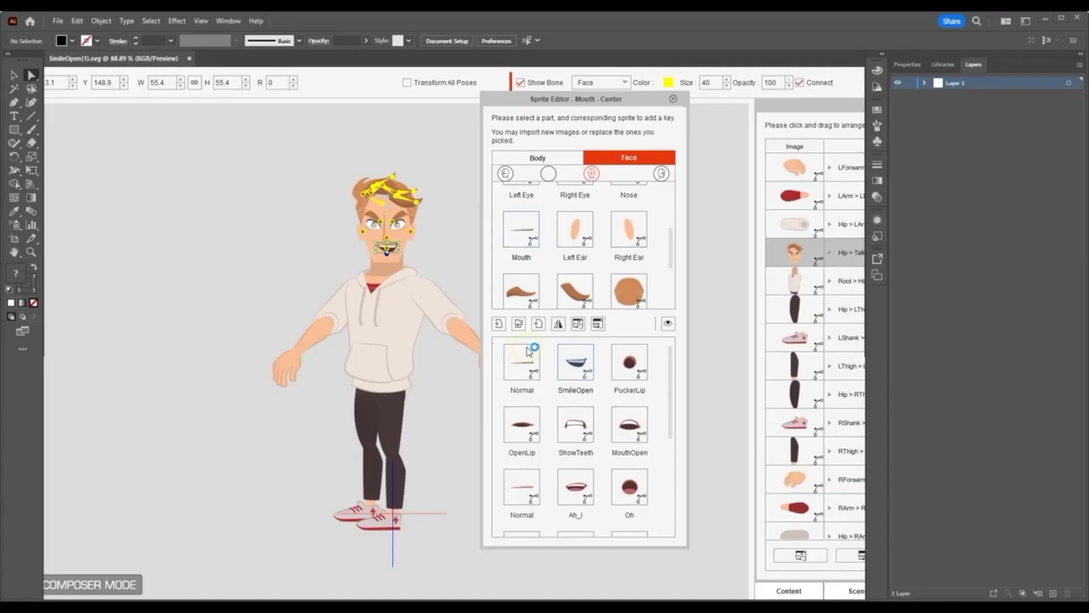
Reshape the lower edge of the teeth in the SmileOpen mouth into a deeper downward curve and save the file
left_click(552, 291)
left_click(561, 308)
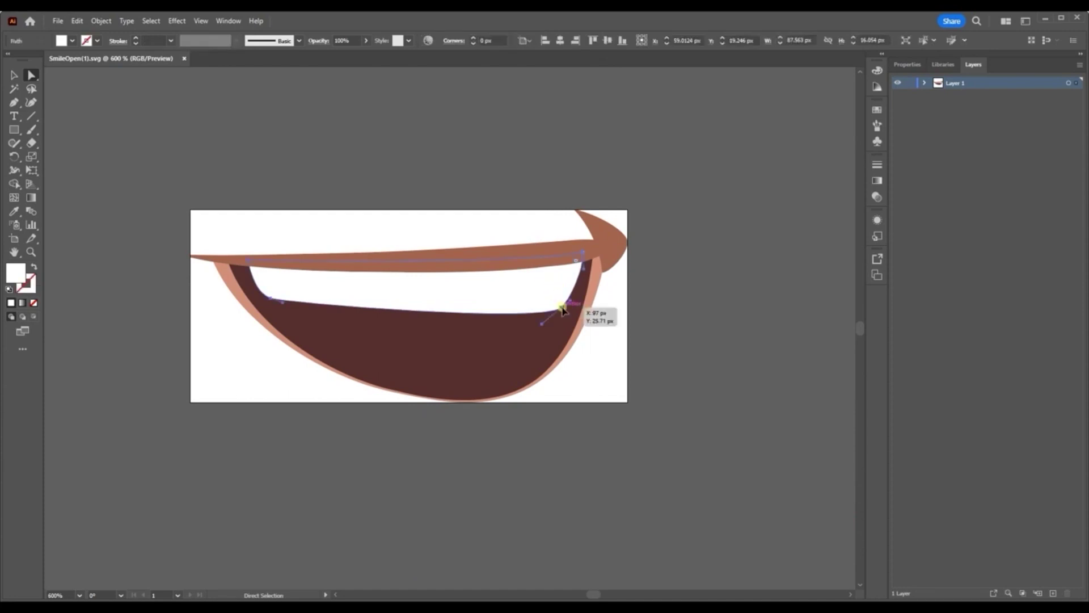
left_click_drag(541, 322, 409, 352)
left_click(597, 364)
left_click(58, 21)
left_click(75, 126)
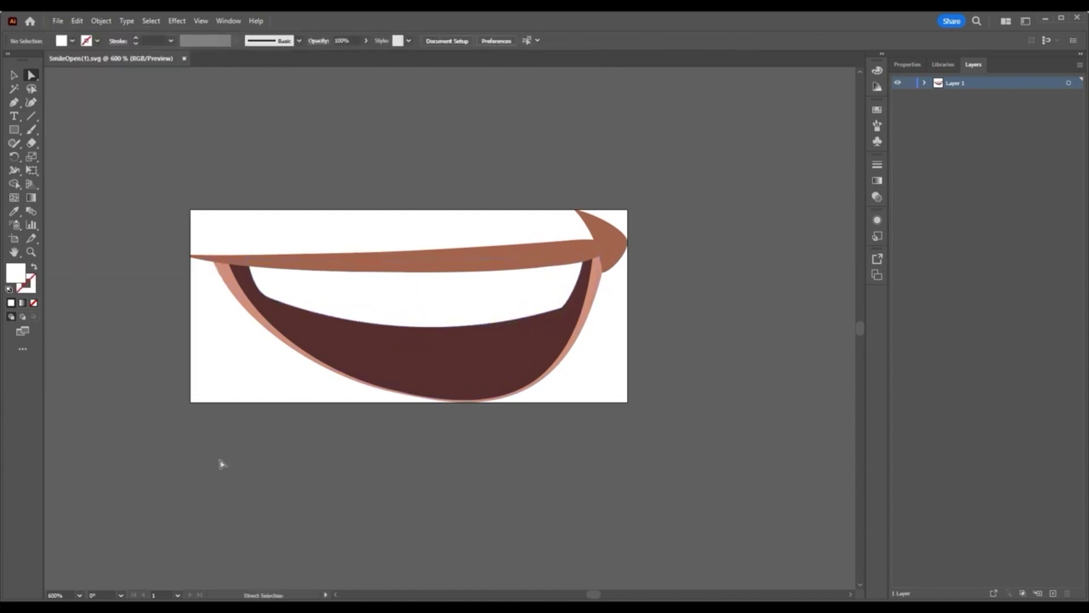
Switch back to Cartoon Animator, close the Sprite Editor and return to the stage
key("alt+Tab")
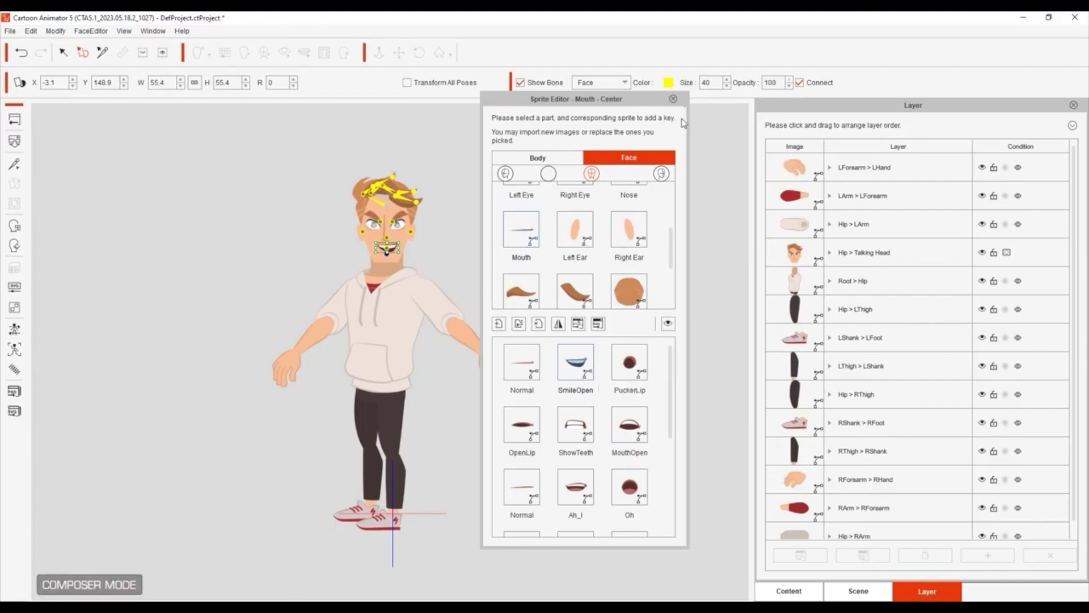
left_click(673, 99)
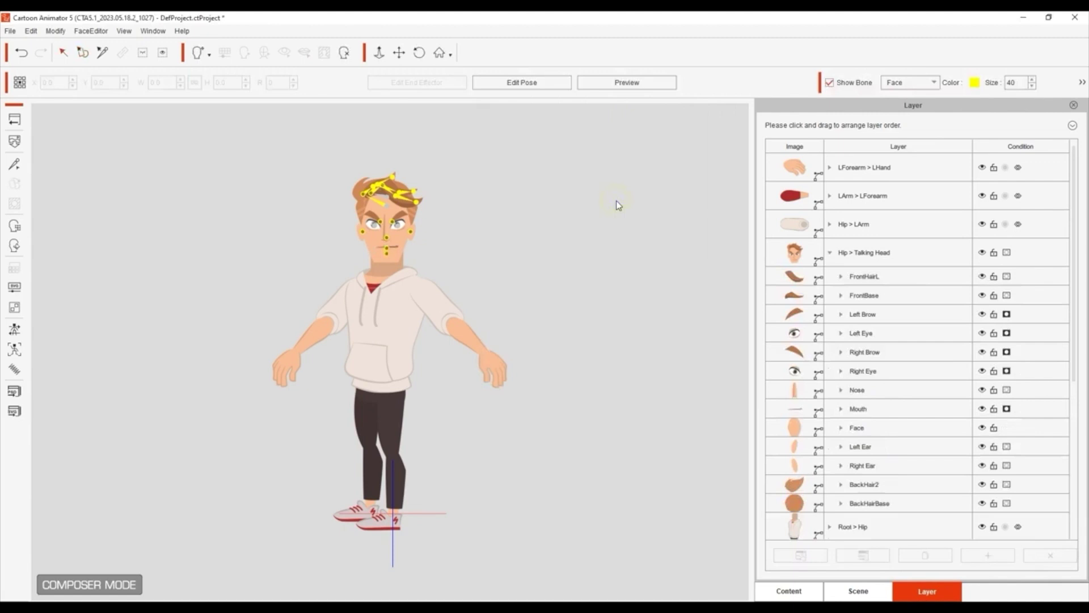
left_click(14, 119)
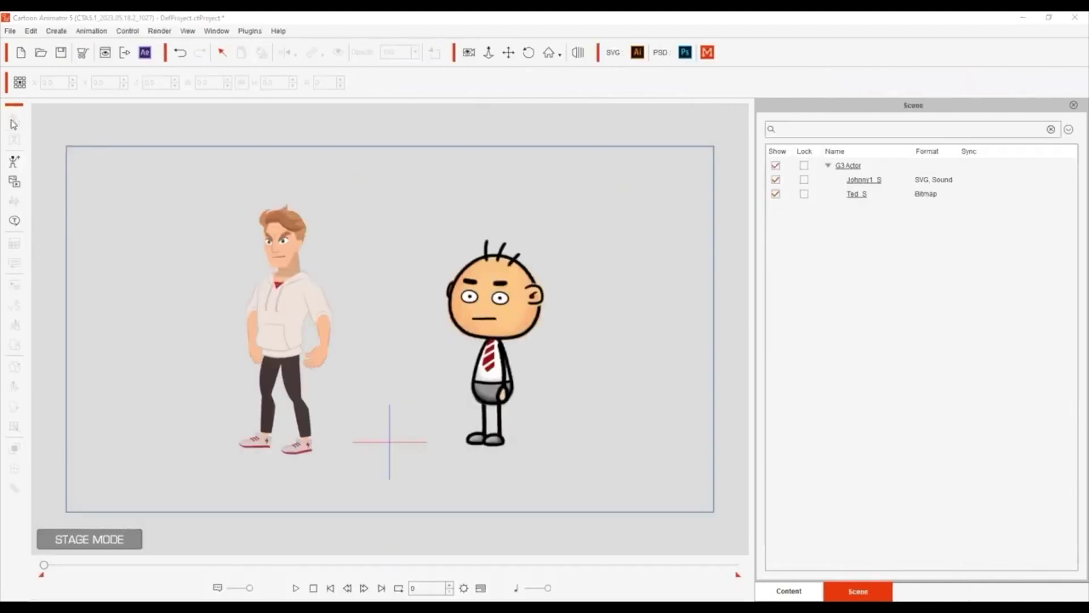
Open the Ted actor in the Composer and launch it in Photoshop with head and body in one file, editing the current angle
left_click(512, 328)
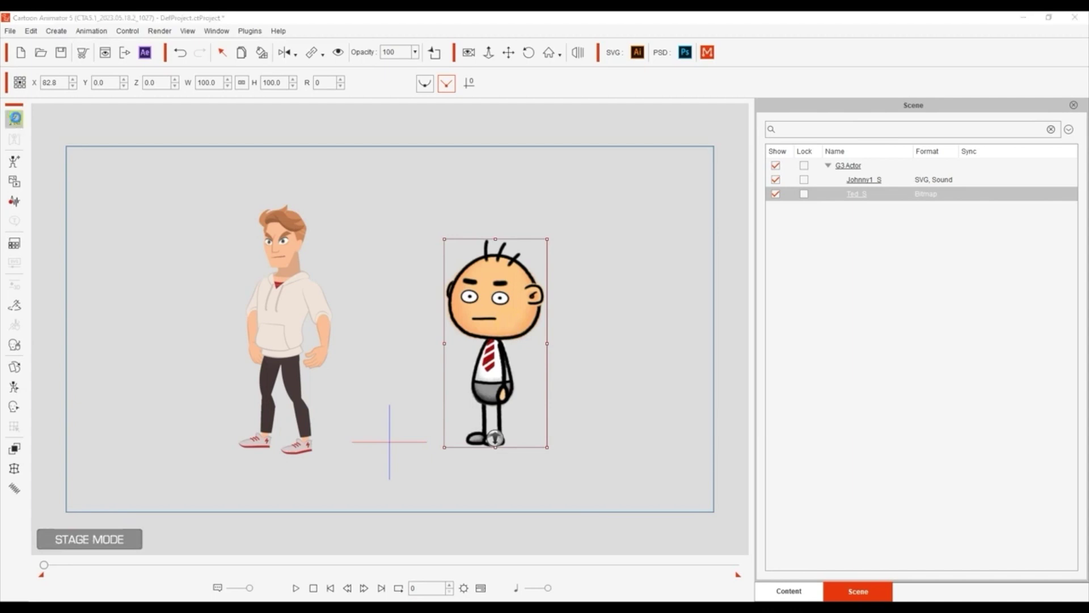
left_click(15, 119)
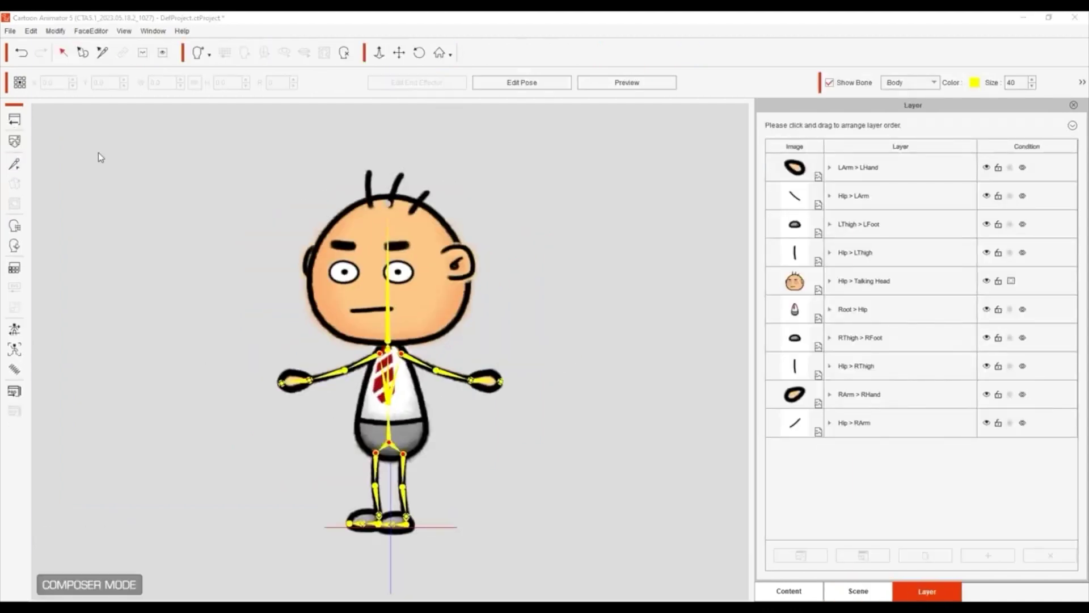
left_click(14, 391)
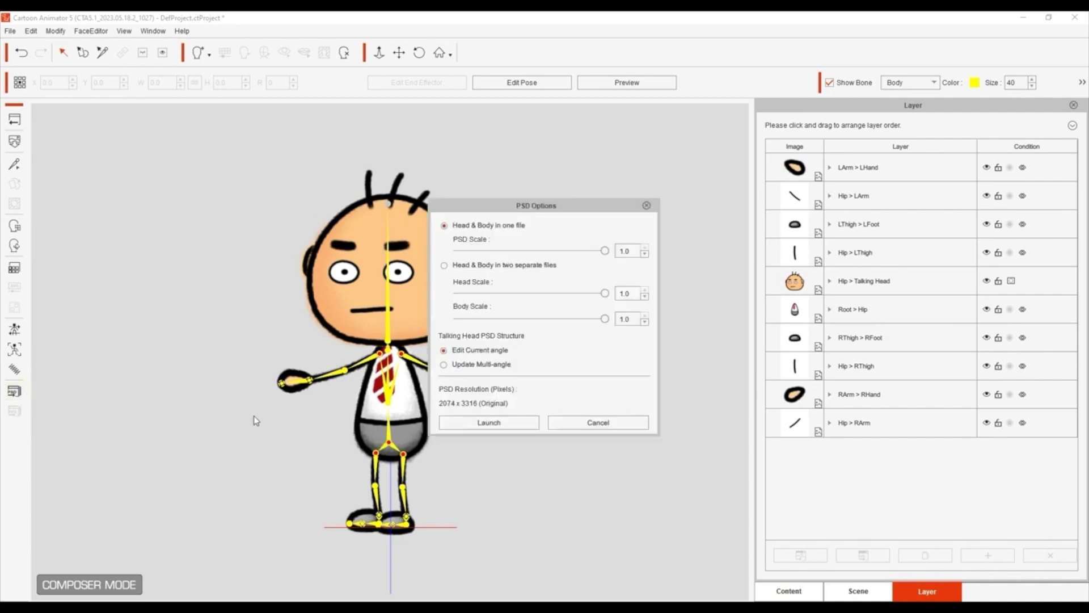
left_click(531, 426)
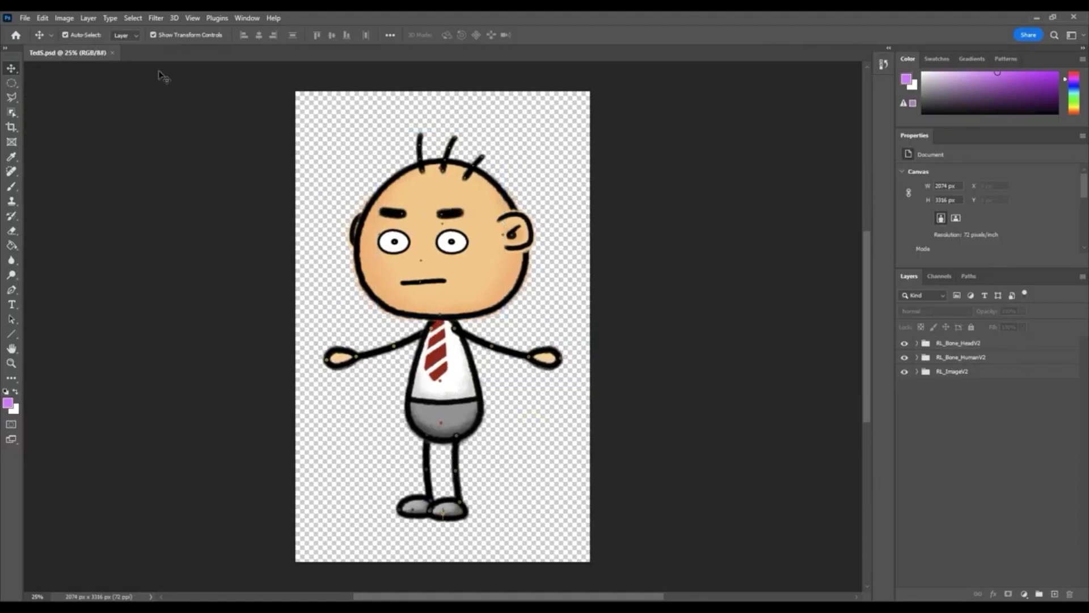
Close TedS.psd, minimize Photoshop and return from the Composer to the stage
left_click(113, 52)
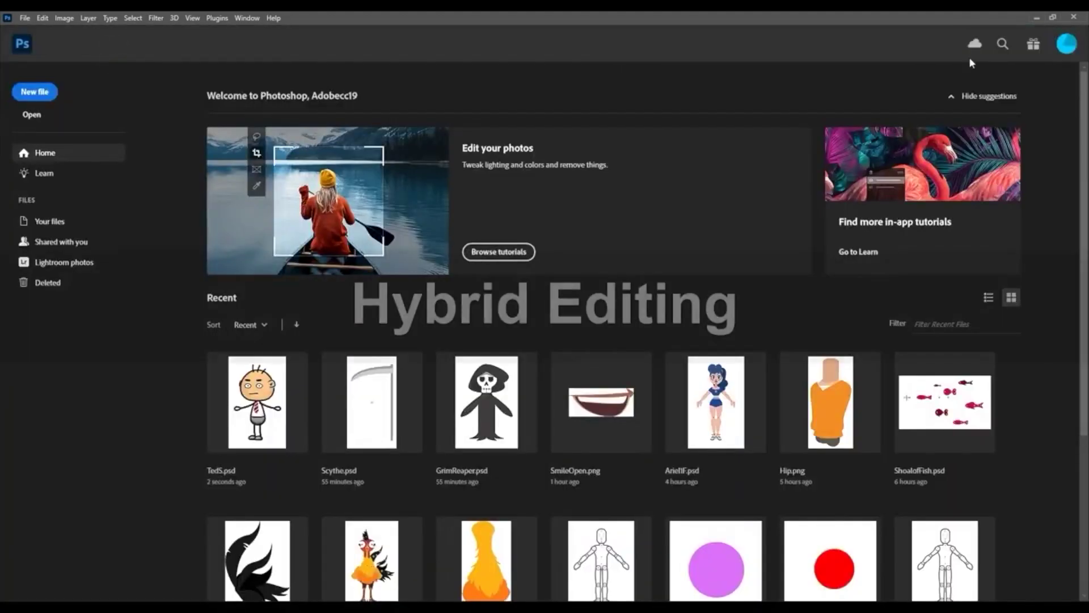
left_click(1035, 18)
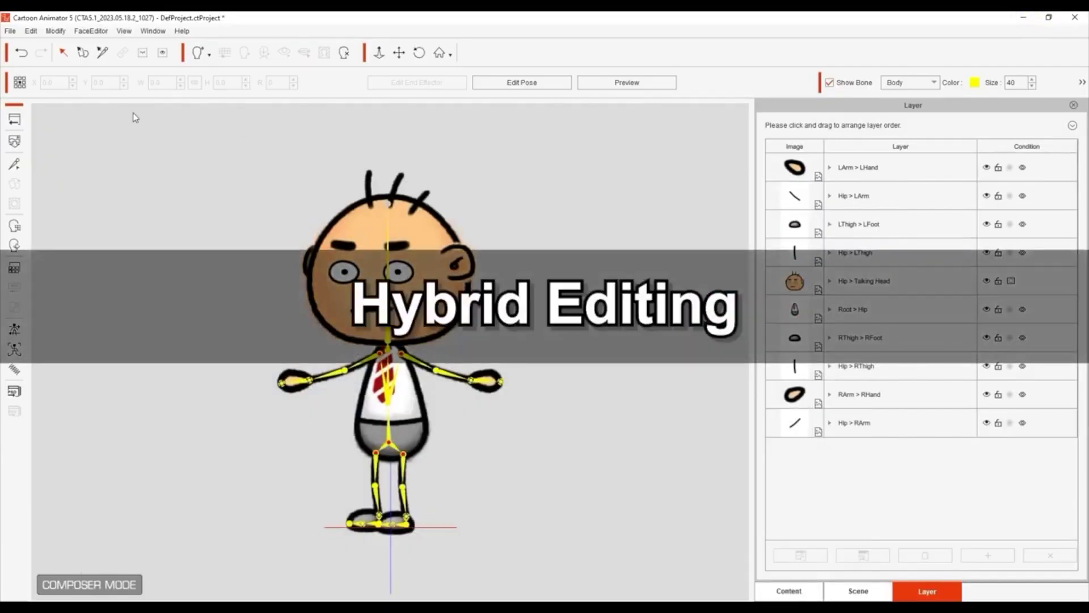
left_click(15, 119)
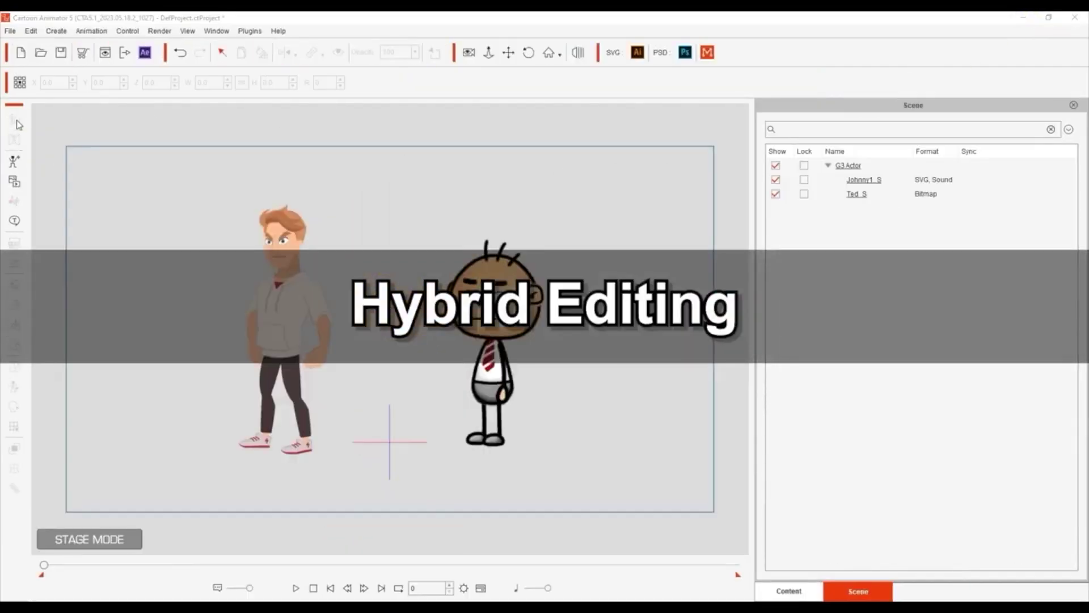
Open the Ted actor in the Composer and attach the Pompom_L_spring accessory from the content library to his left hand
left_click(517, 322)
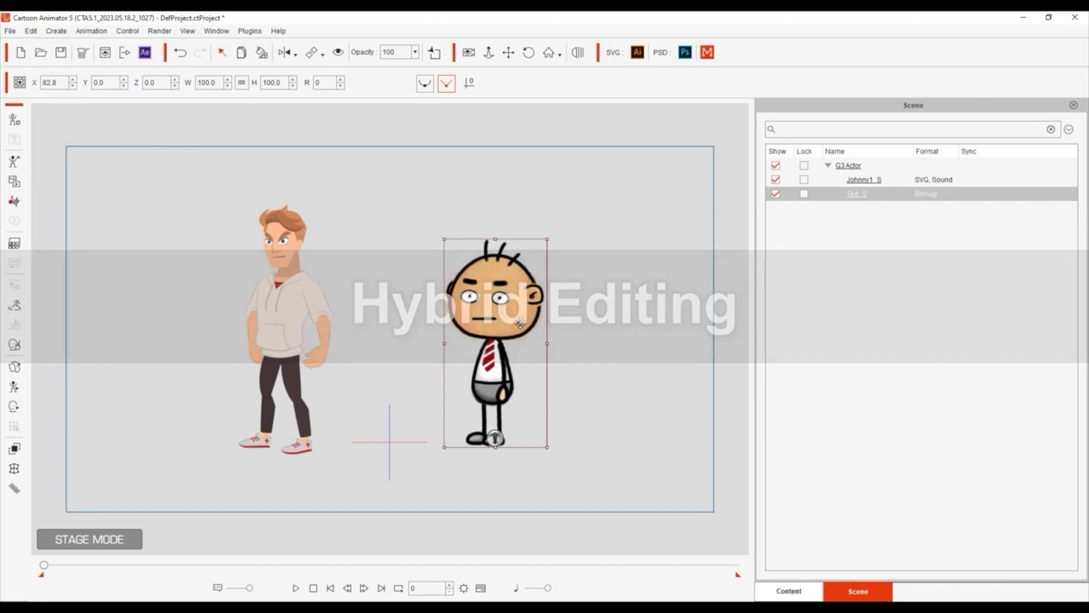
left_click(809, 591)
left_click(14, 119)
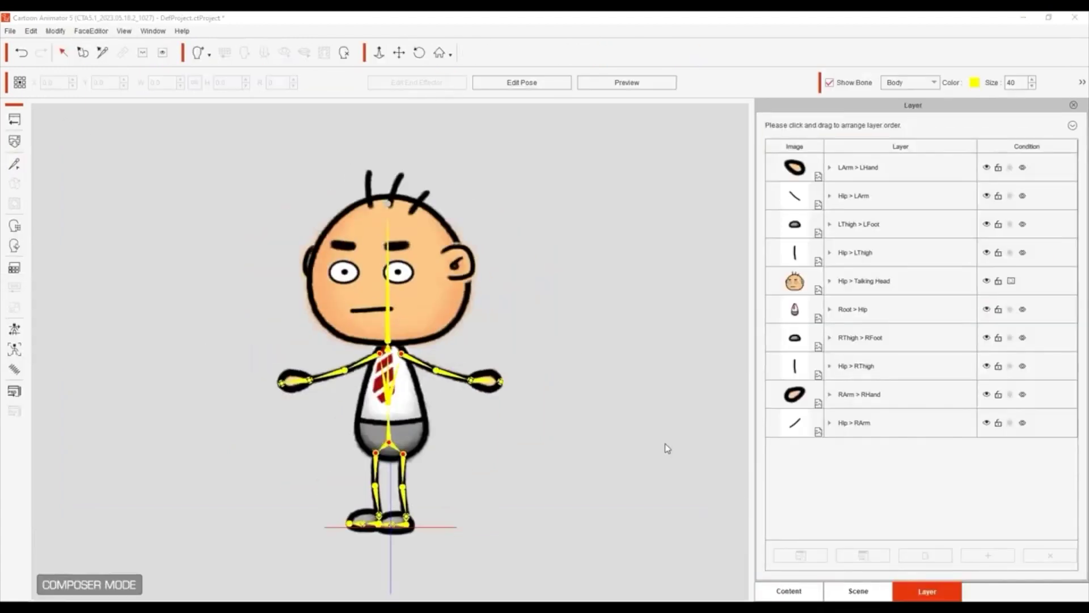
left_click(811, 591)
left_click(818, 259)
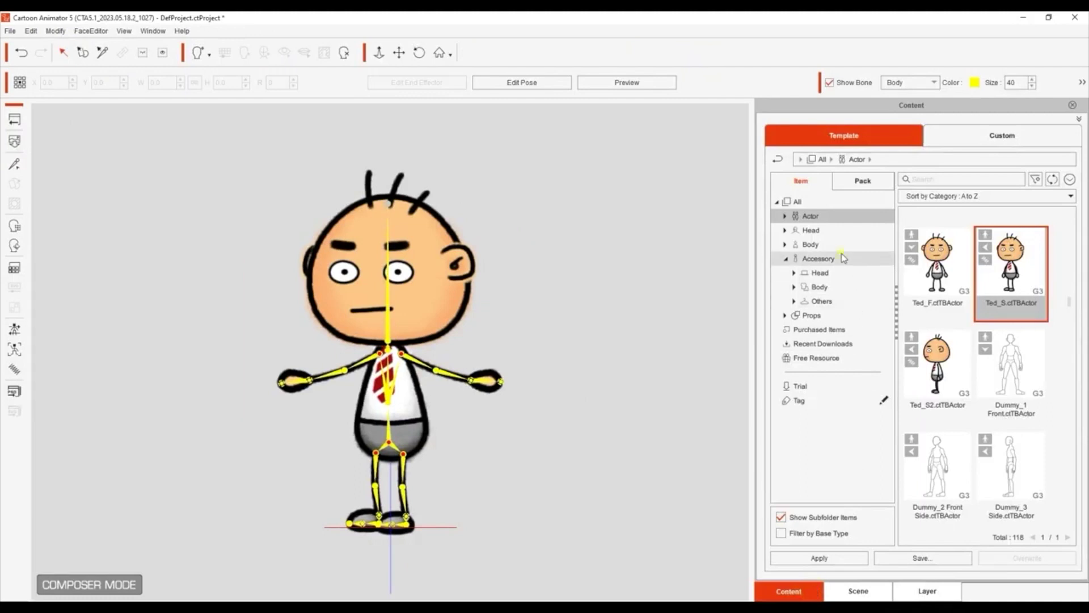
left_click_drag(1070, 228, 1087, 474)
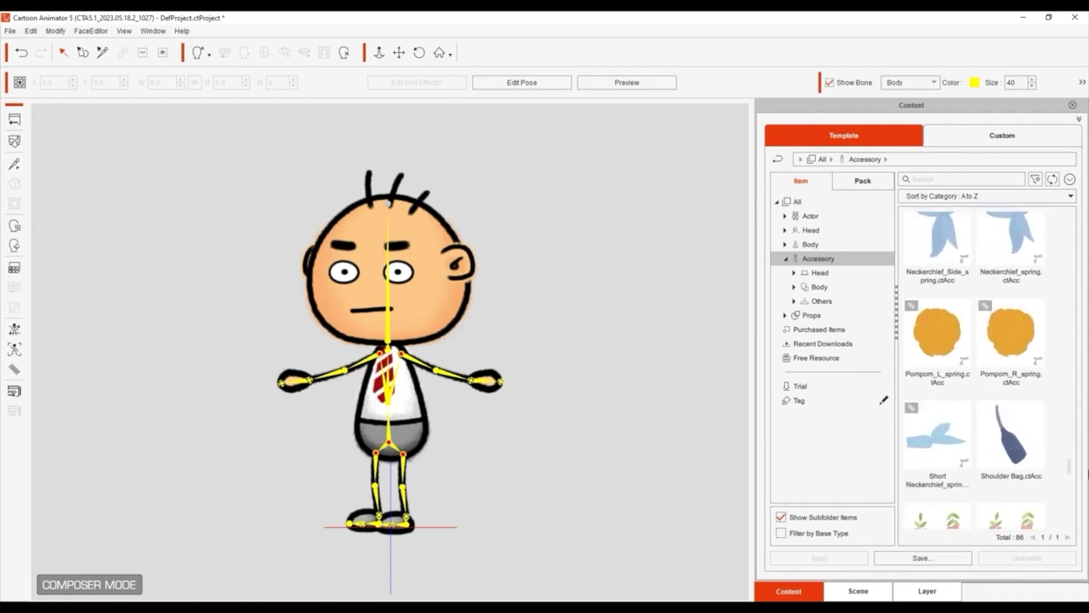
left_click_drag(937, 335, 482, 381)
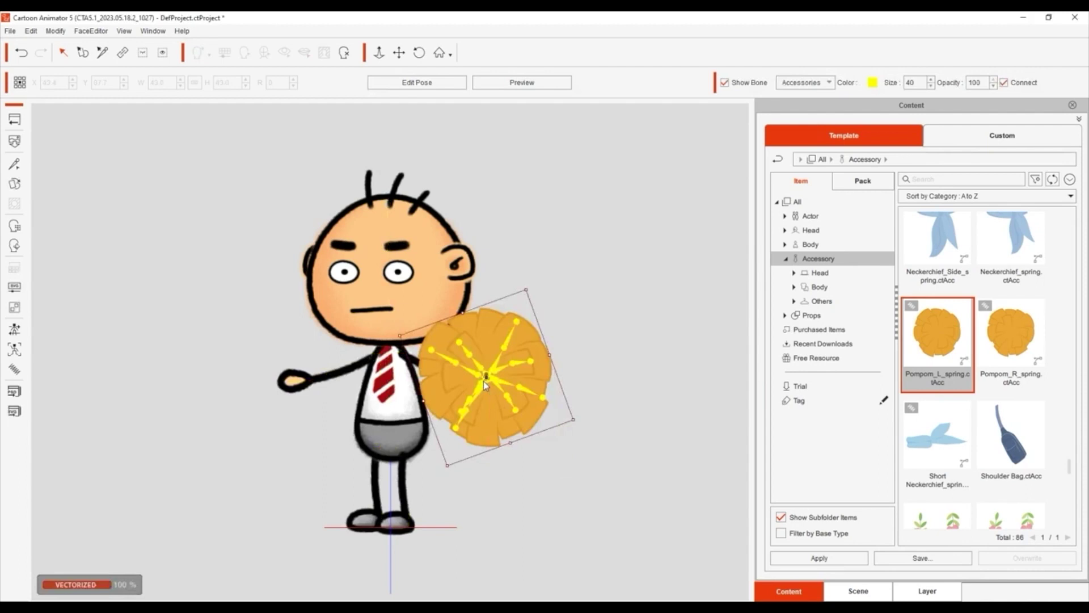
Attach the Pompom_R_spring accessory to Ted's right hand
left_click(1011, 334)
left_click(365, 370)
left_click(294, 382)
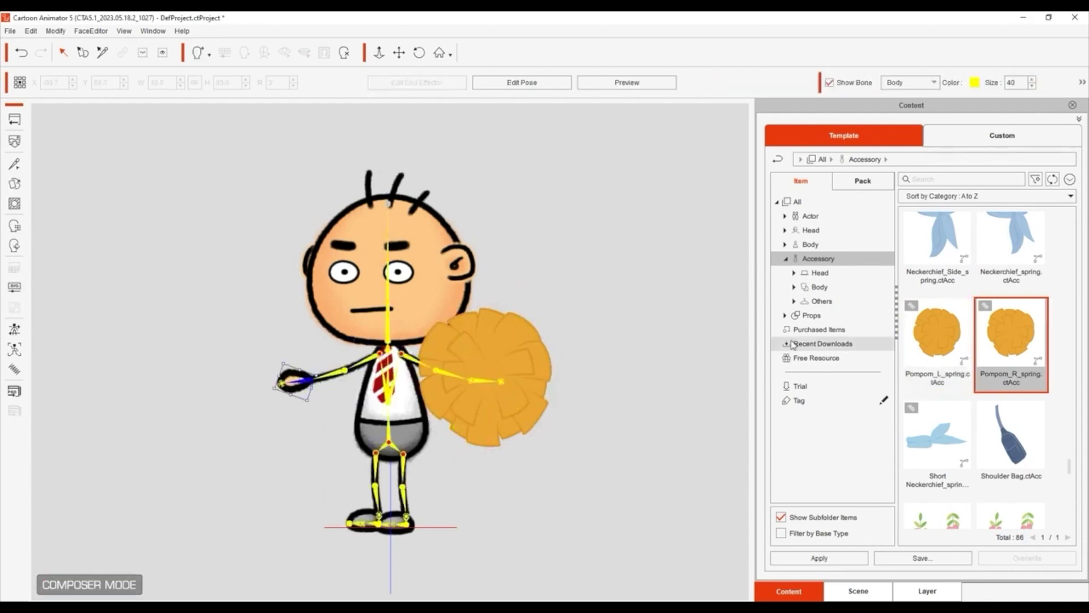
left_click_drag(1015, 348, 295, 379)
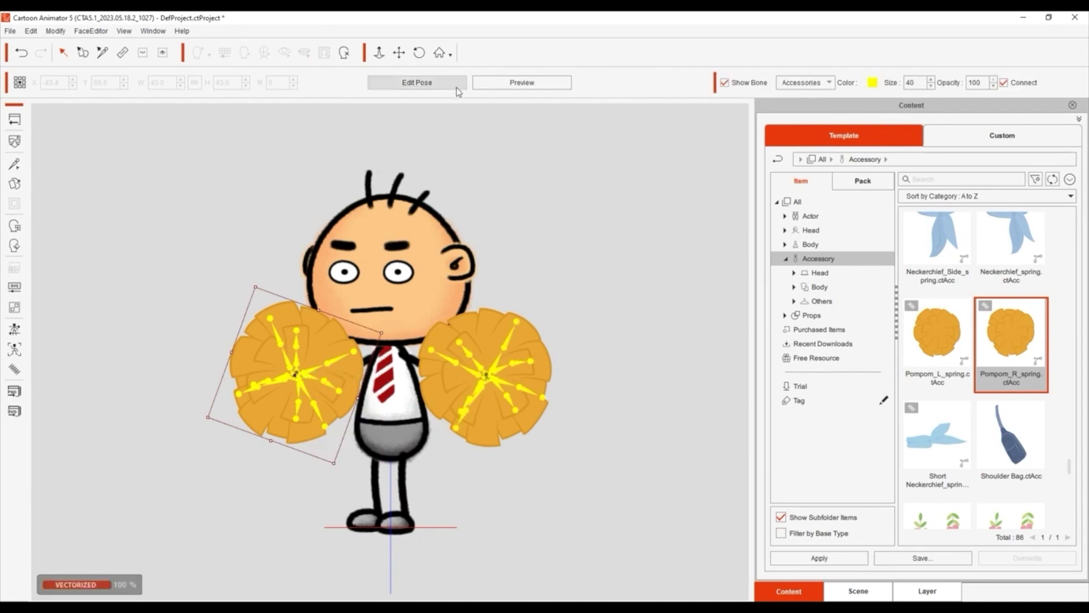
Scale both pompoms down in pose editing to about 29 in width and height
left_click_drag(329, 461, 315, 434)
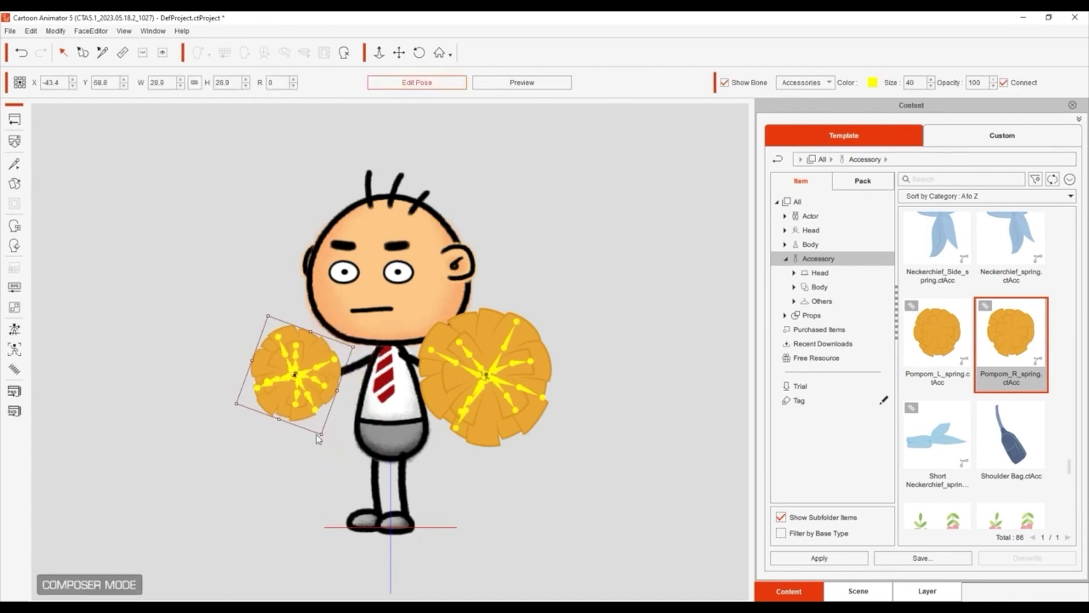
left_click(496, 424)
left_click_drag(568, 418, 544, 416)
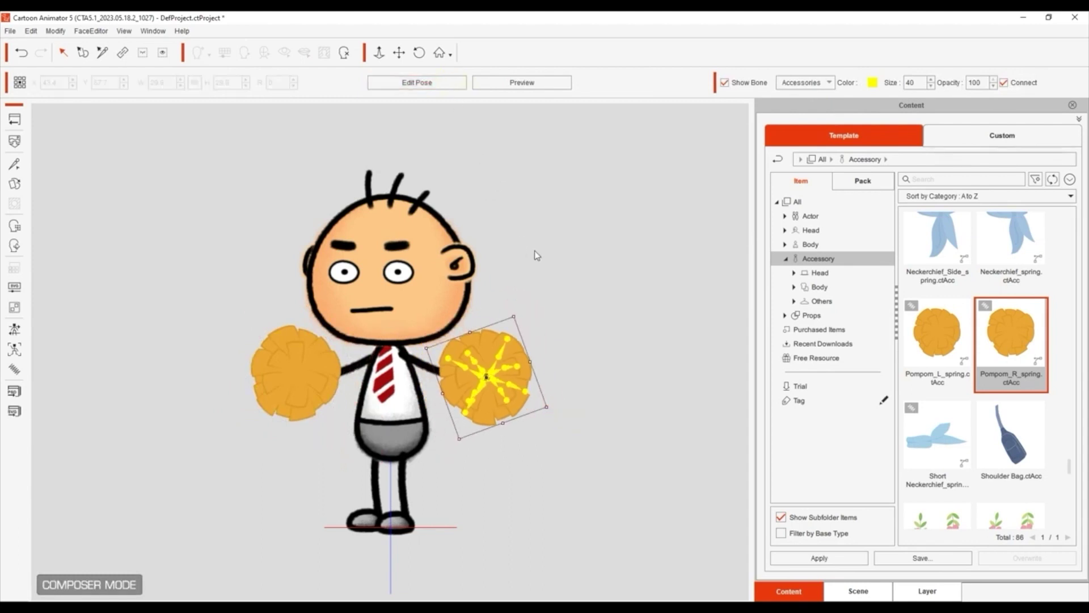
Return to the stage, check Ted and the pompoms in the scene list, and preview the animation
left_click(16, 119)
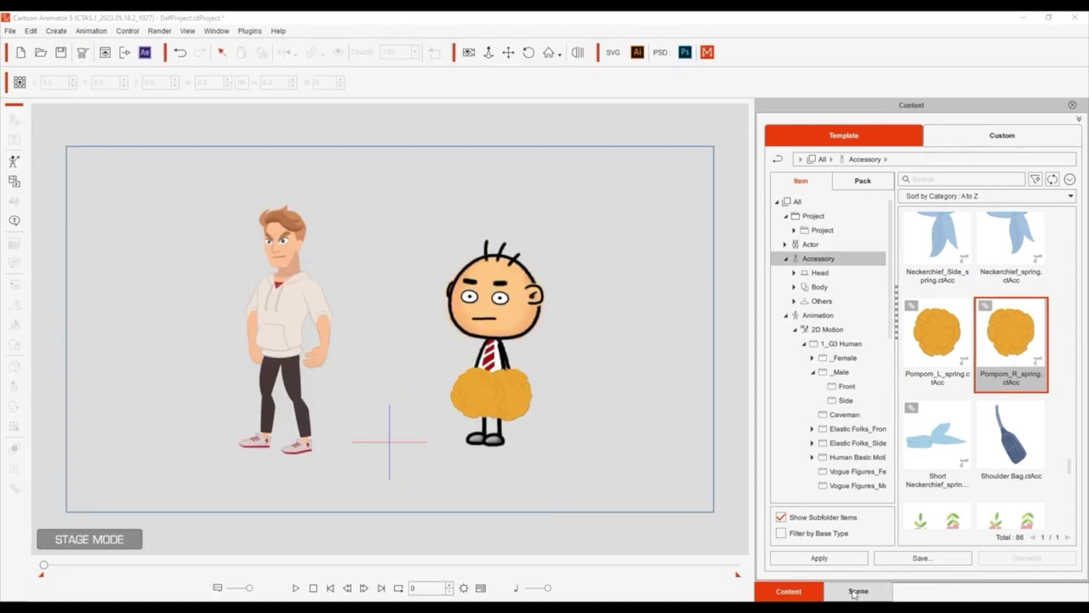
left_click(830, 589)
left_click(529, 337)
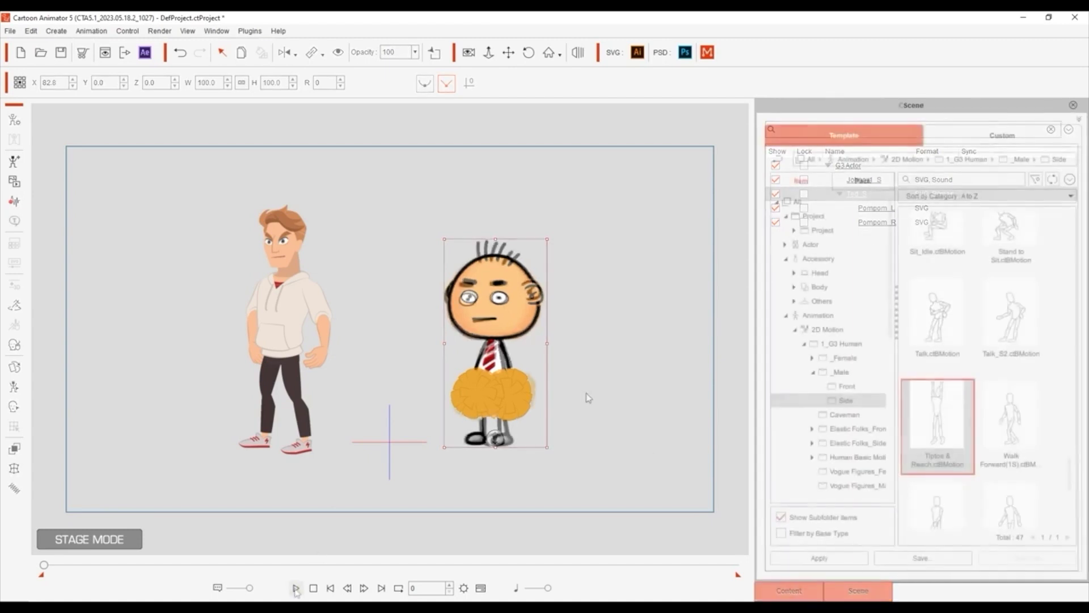
left_click(296, 587)
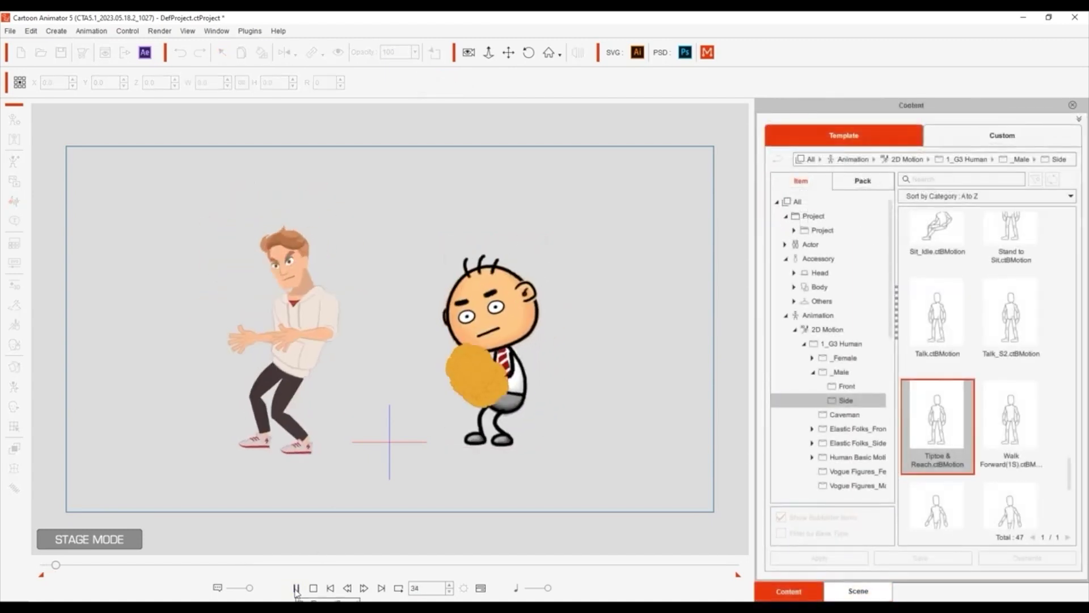
left_click(312, 588)
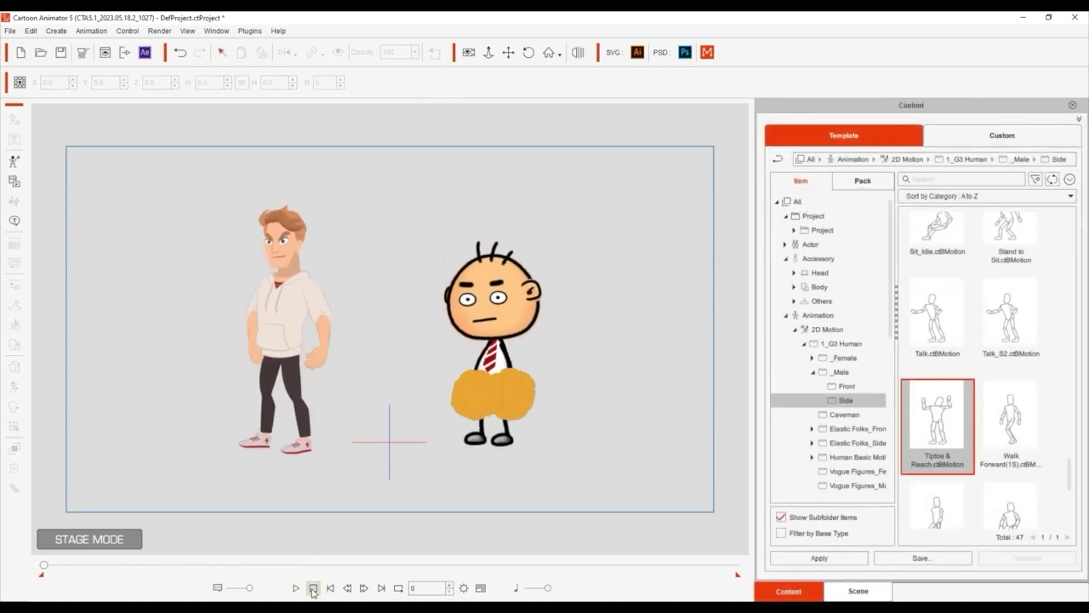
Reopen Ted in the Composer and launch the bitmap character for external editing in Photoshop
left_click(513, 305)
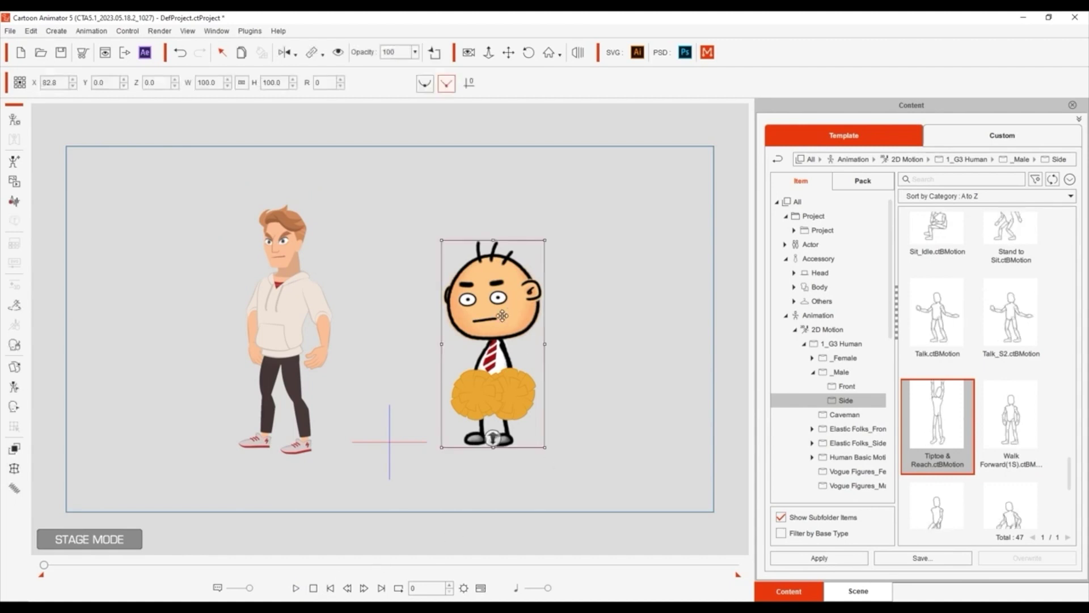
left_click(15, 118)
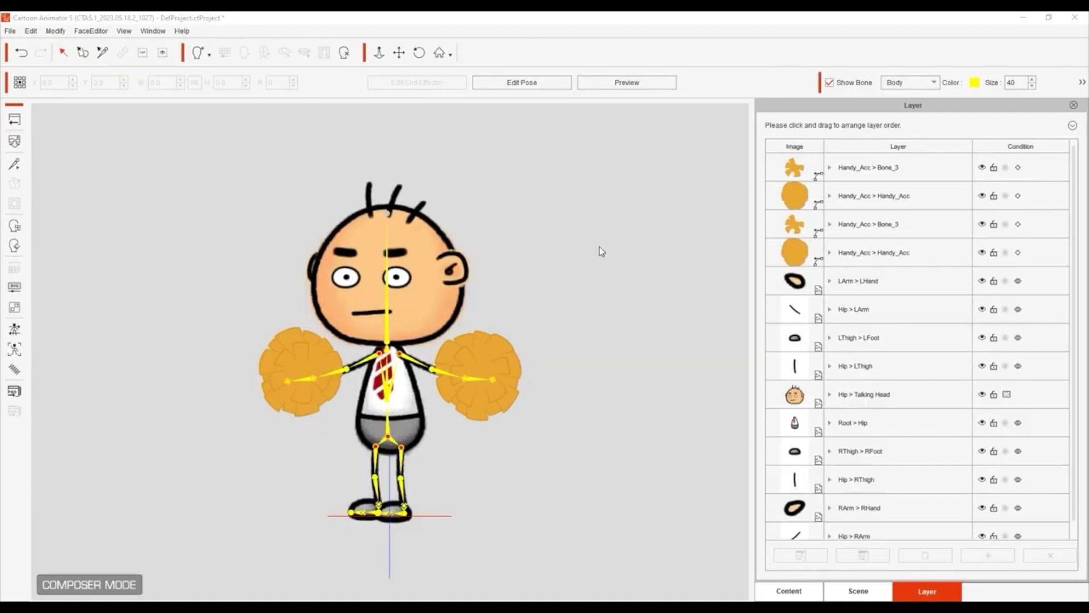
left_click(15, 392)
left_click(487, 424)
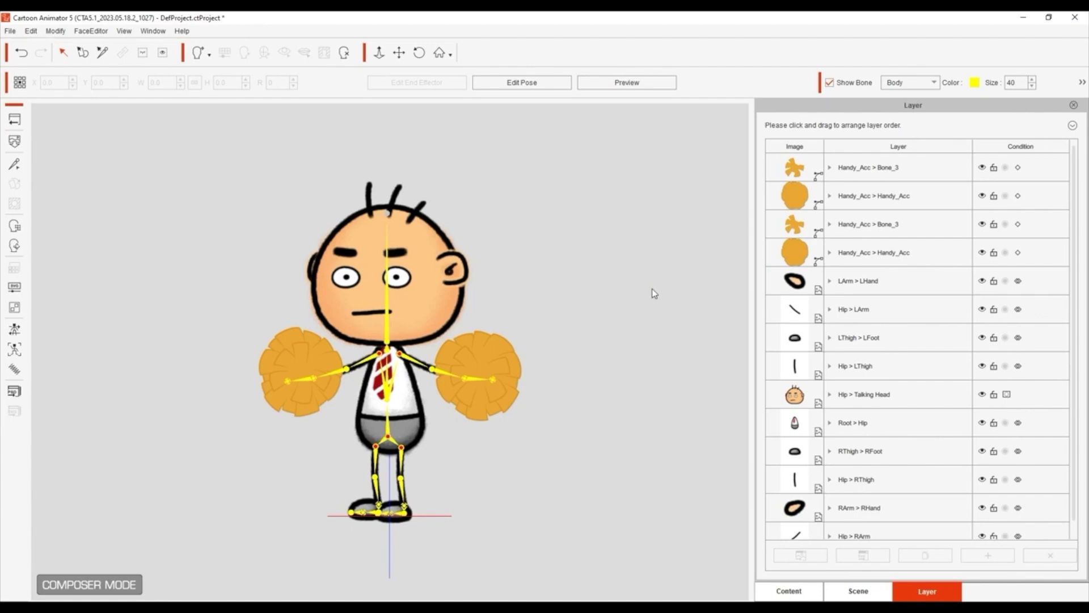
Select the pompom accessory on Ted's right hand and launch it in Illustrator for vector editing
left_click(484, 355)
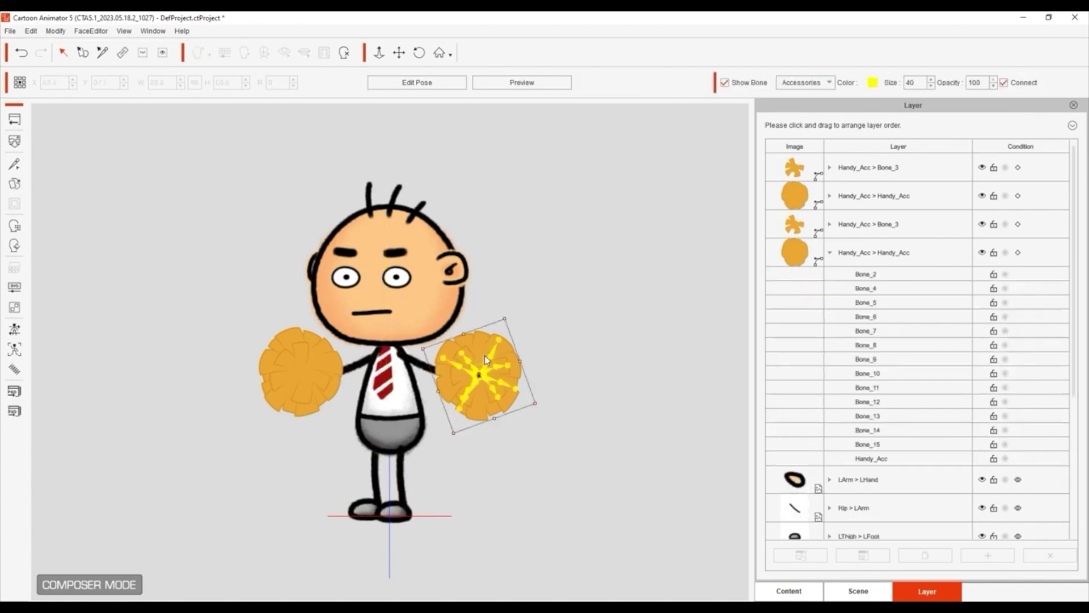
left_click(322, 352)
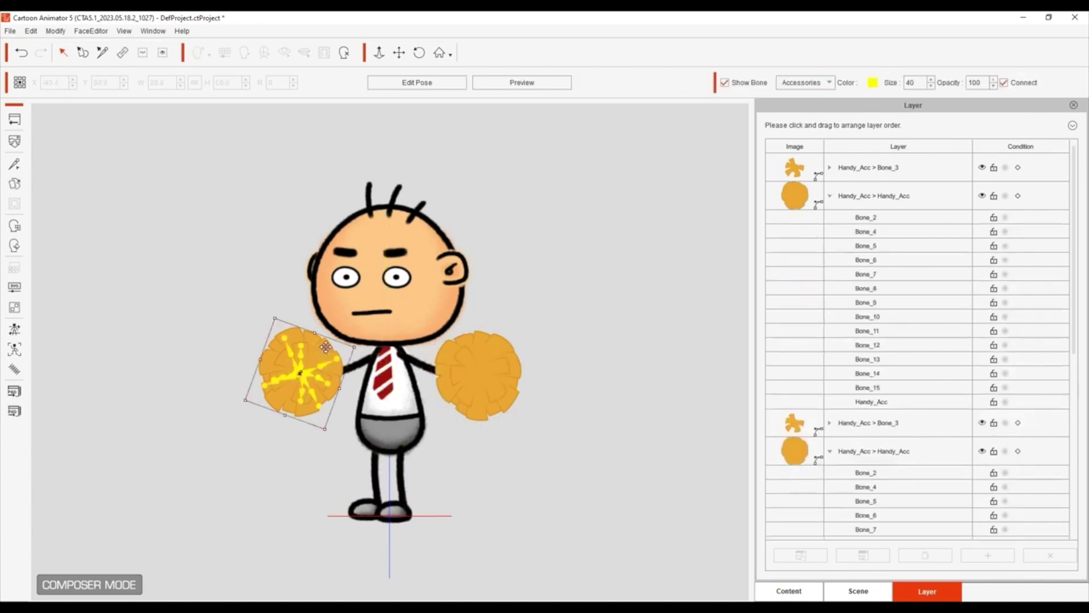
left_click(455, 356)
left_click(327, 354)
left_click(15, 411)
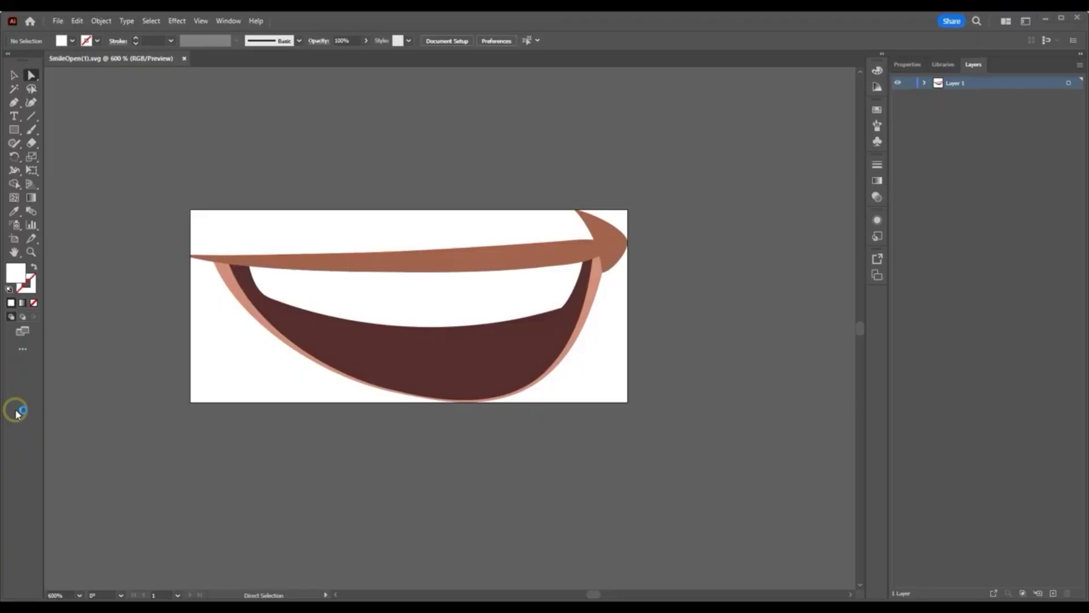